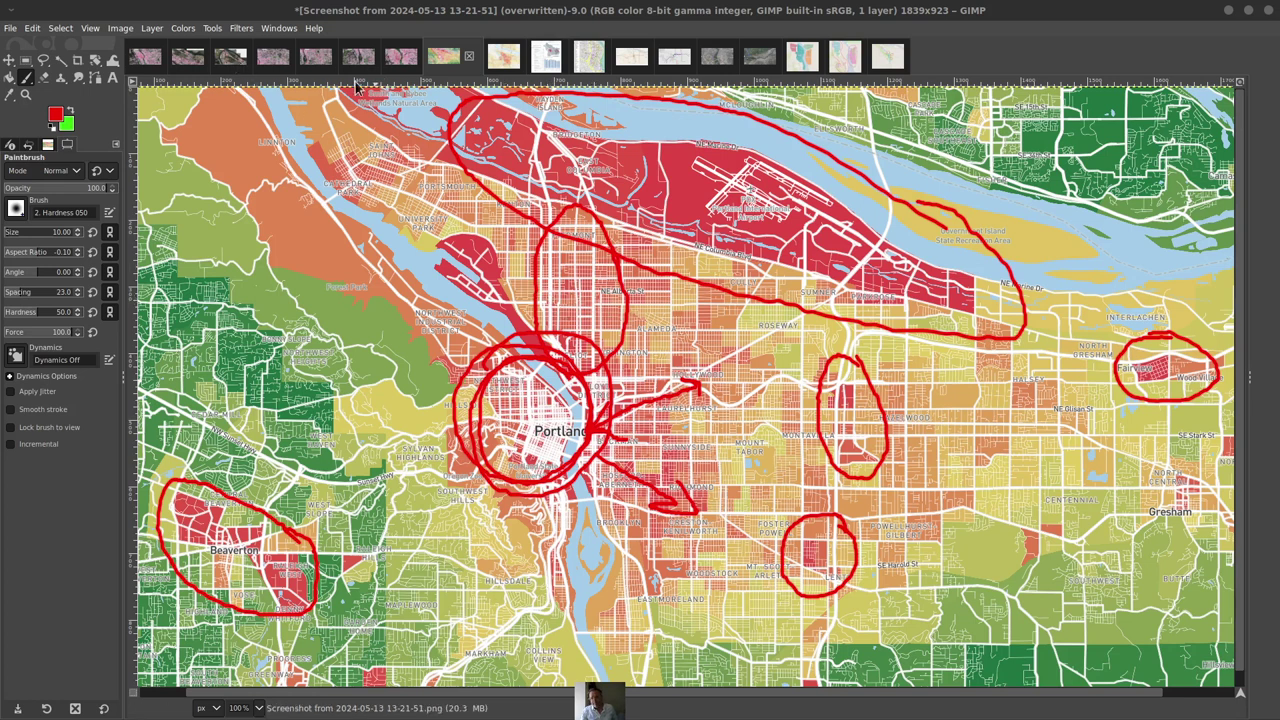
Show the satellite crime map, the exported Portland crime map, then the 13-00-55 screenshot
{"action": "left_click", "coordinate": [148, 58]}
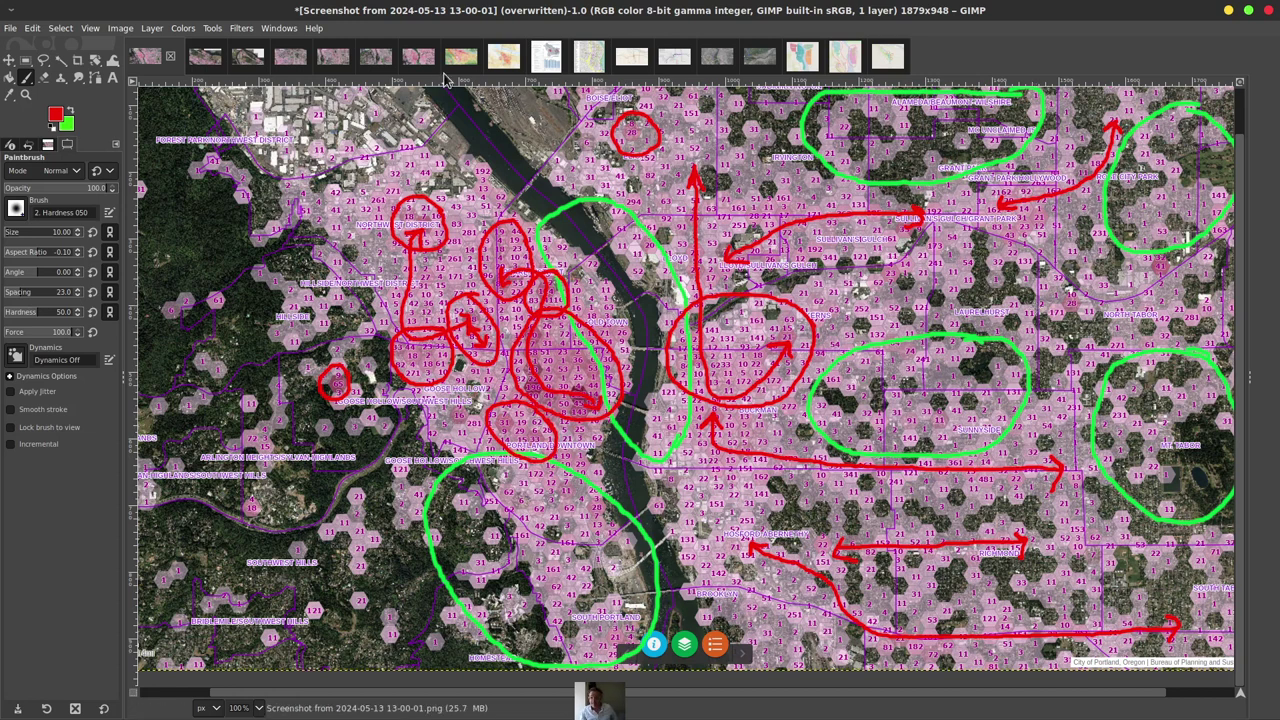
{"action": "left_click", "coordinate": [428, 58]}
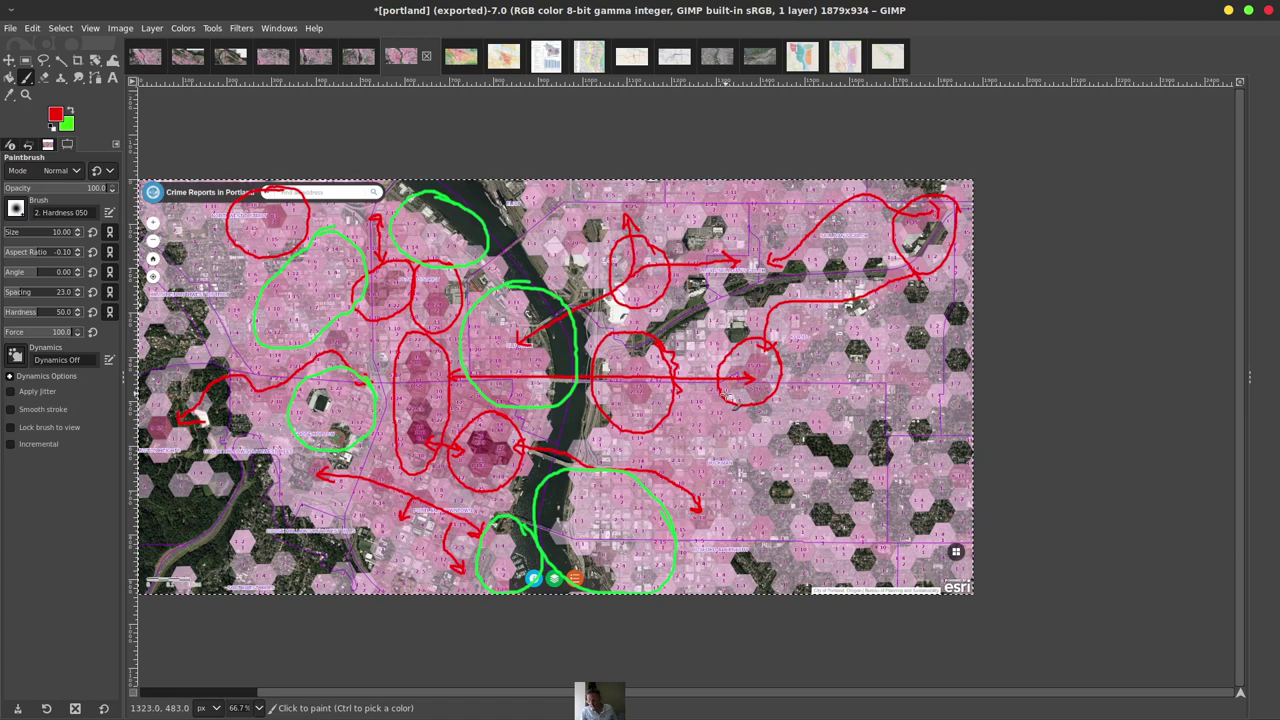
{"action": "left_click", "coordinate": [189, 63]}
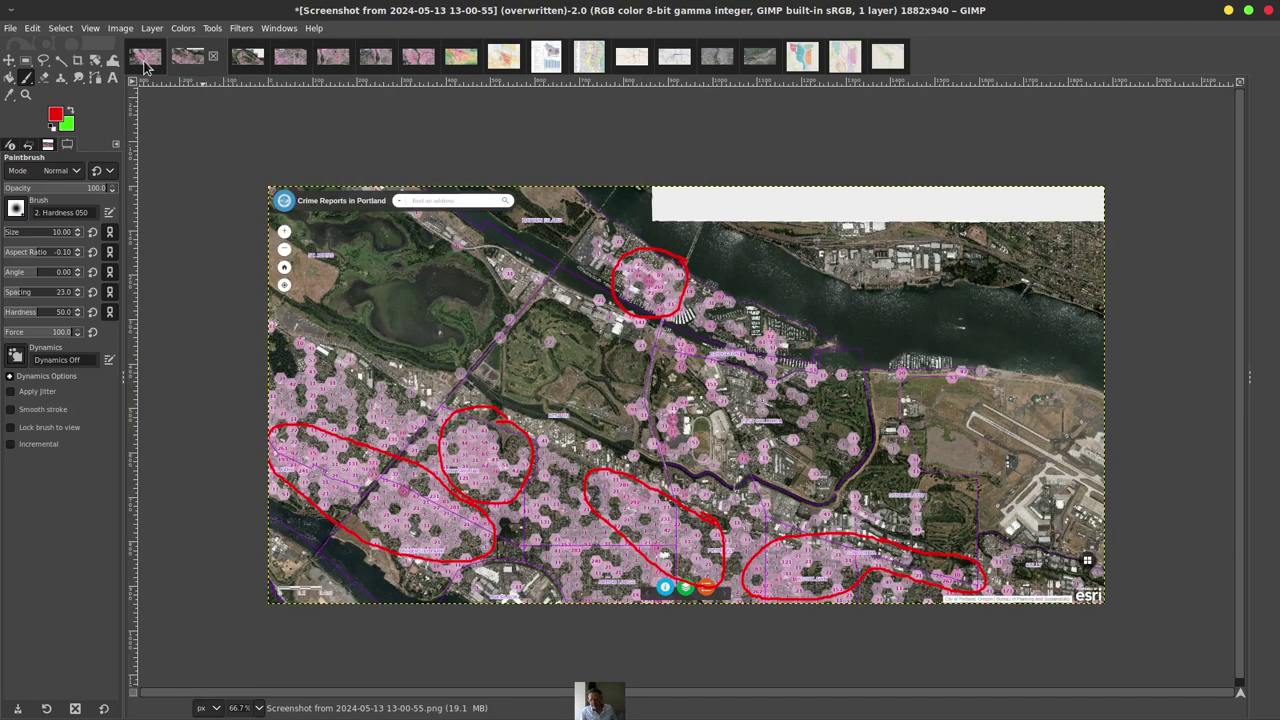
Step through screenshots 13-00-55 to 13-04-07 and the exported map, ending on the 13-21-51 heat map
{"action": "left_click", "coordinate": [145, 65]}
{"action": "left_click", "coordinate": [219, 68]}
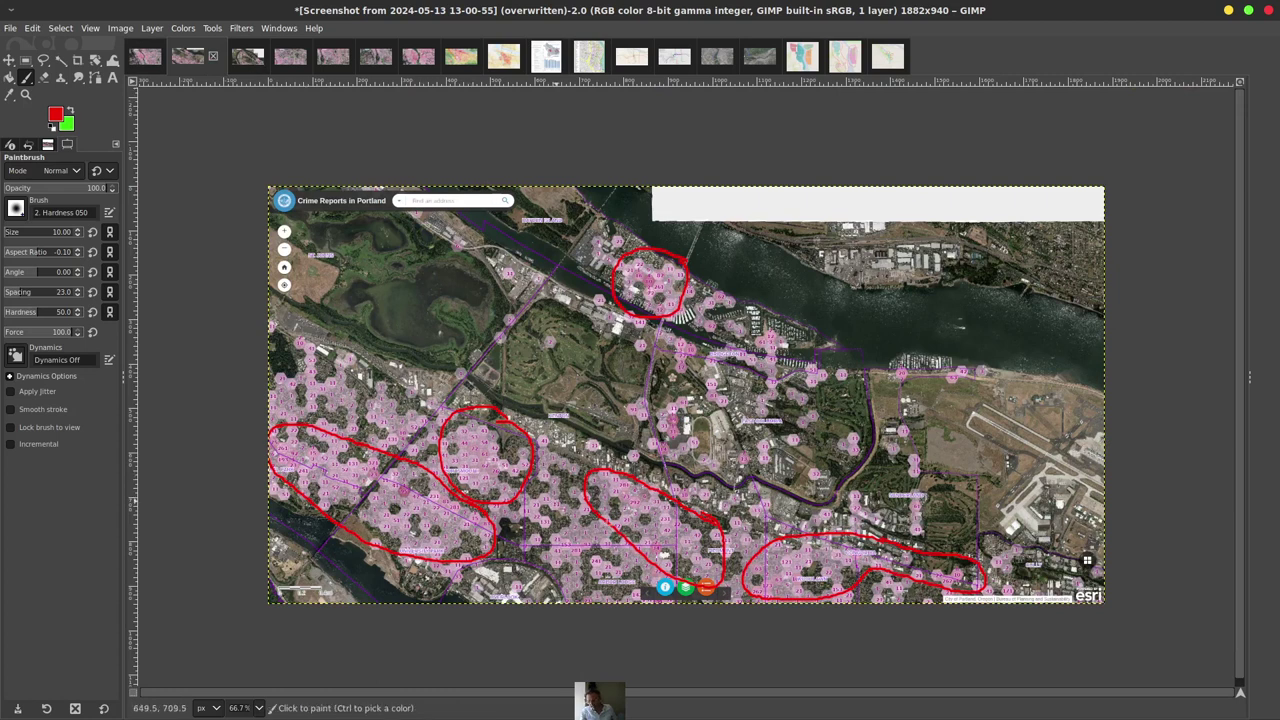
{"action": "left_click", "coordinate": [248, 62]}
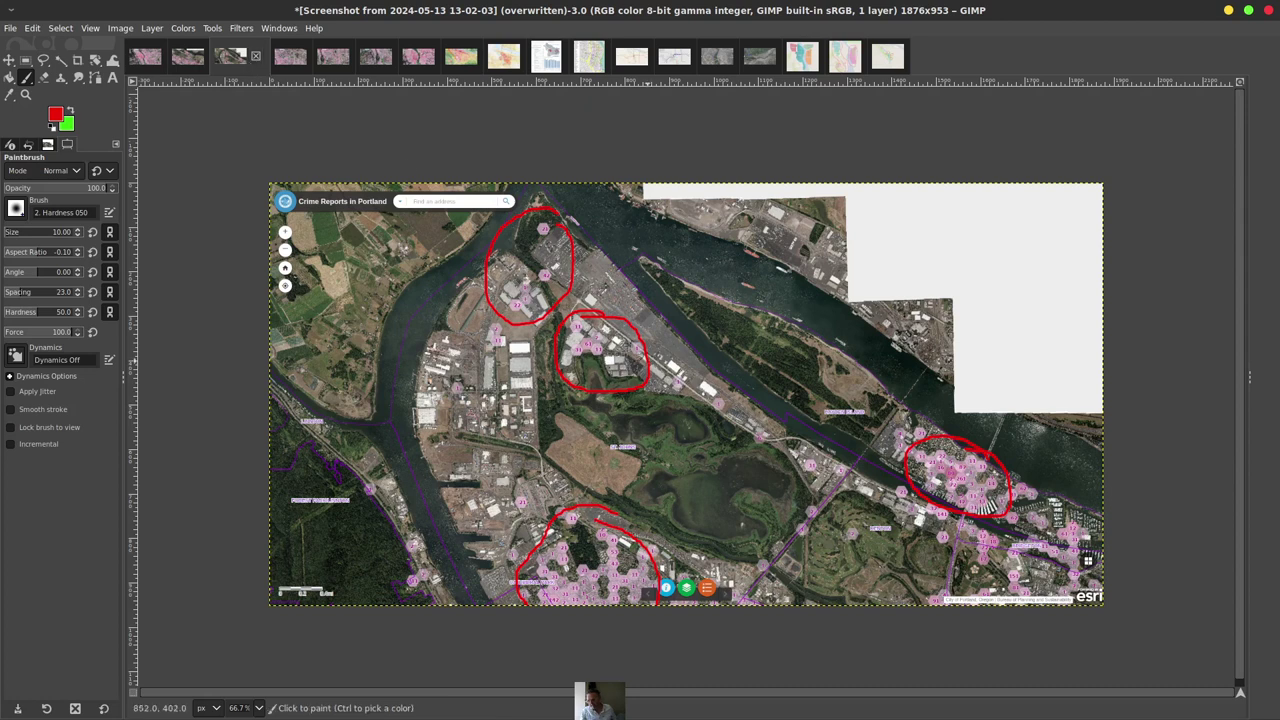
{"action": "left_click", "coordinate": [290, 62]}
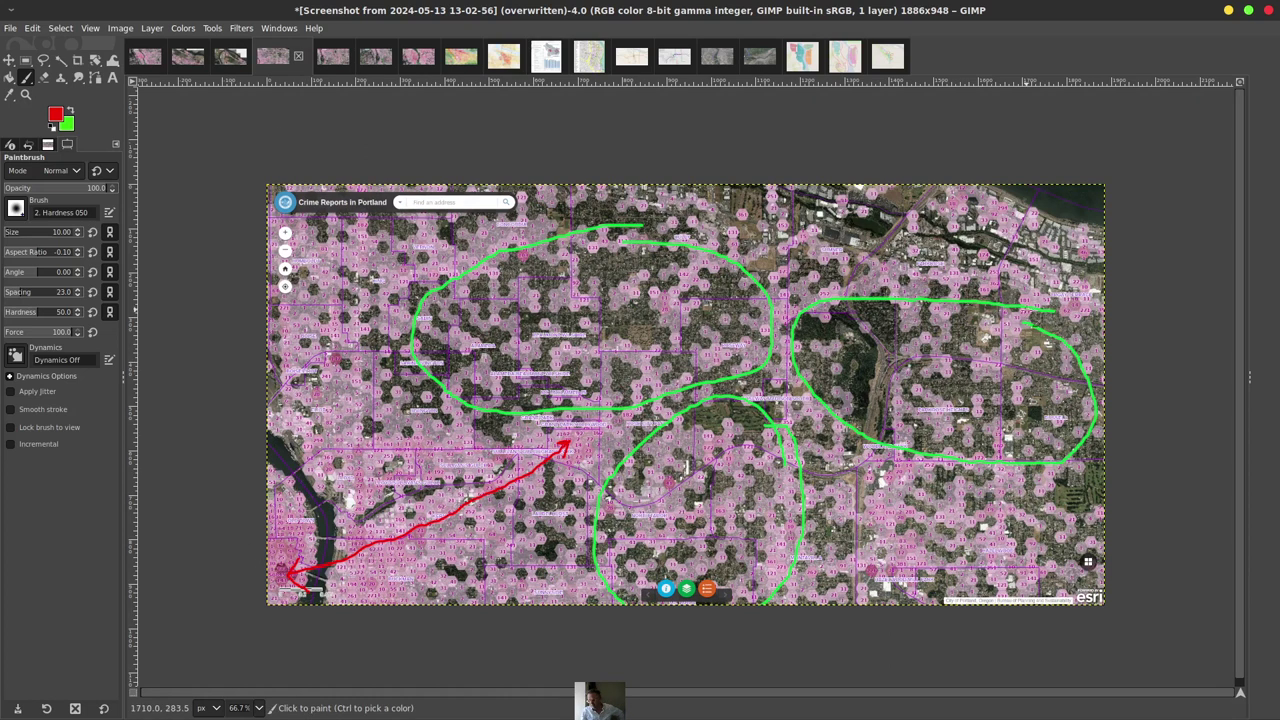
{"action": "left_click", "coordinate": [334, 58]}
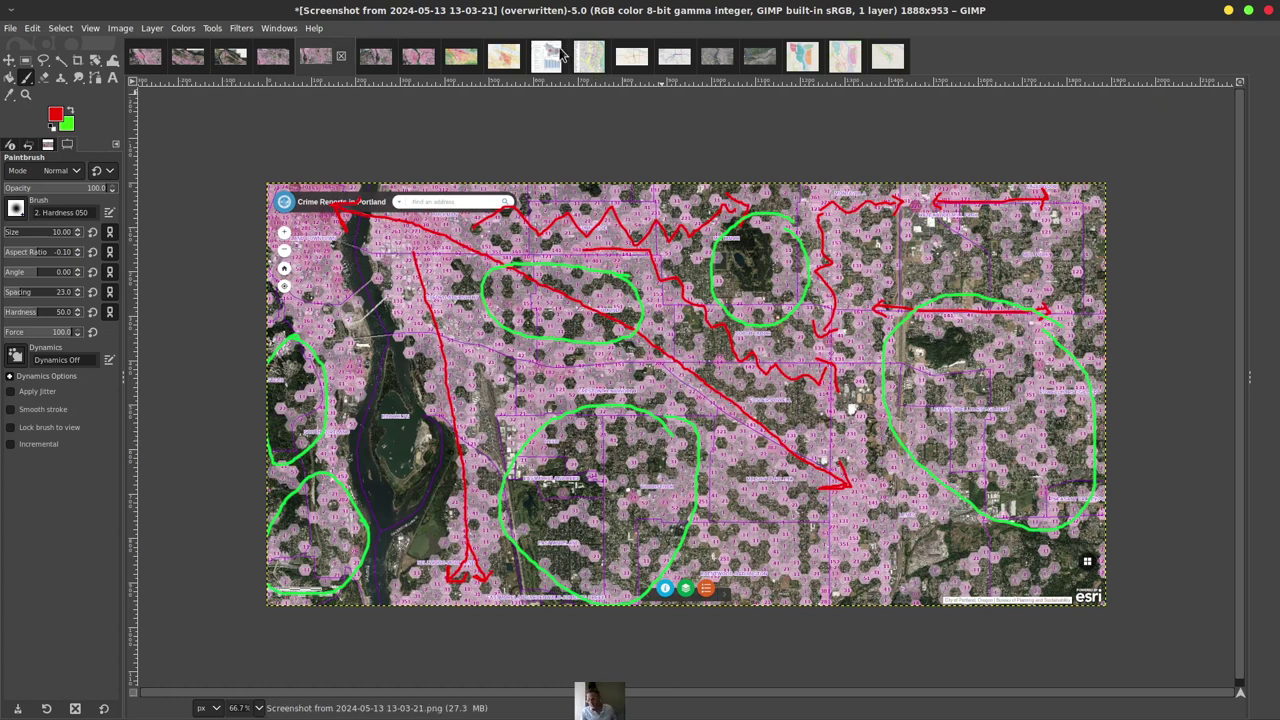
{"action": "left_click", "coordinate": [378, 62]}
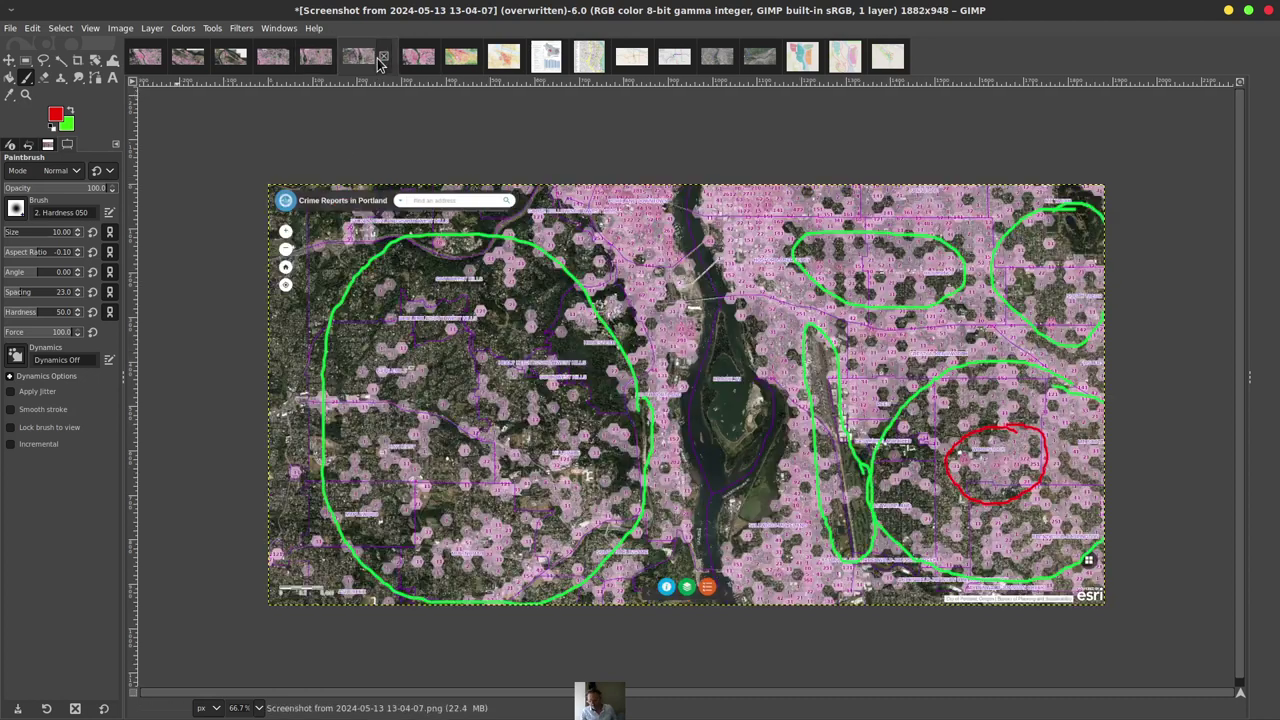
{"action": "left_click", "coordinate": [429, 66]}
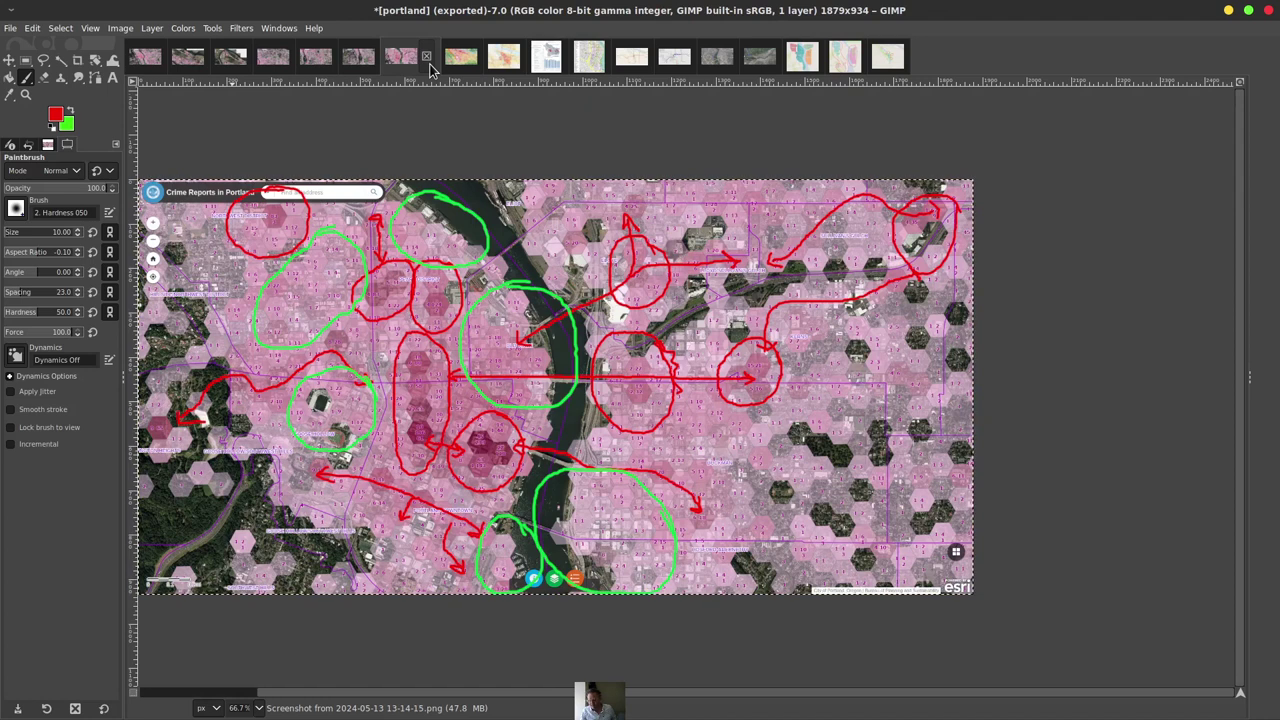
{"action": "left_click", "coordinate": [458, 68]}
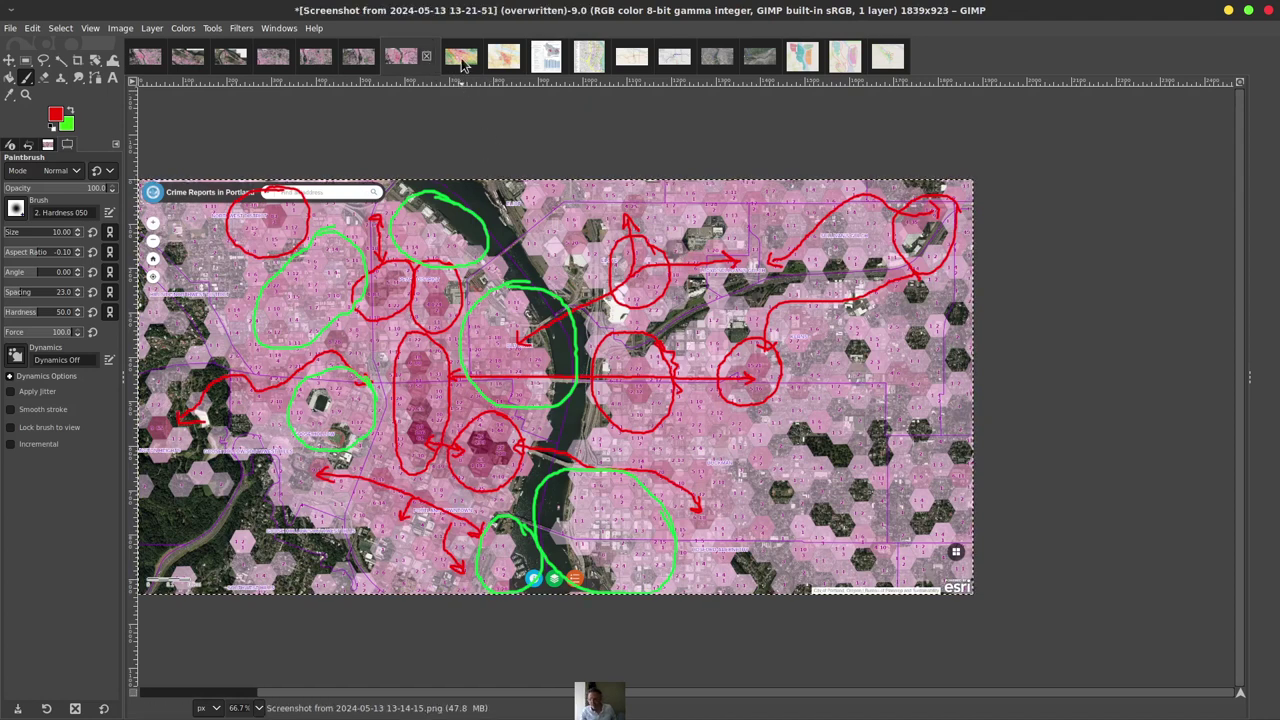
{"action": "left_click", "coordinate": [461, 60]}
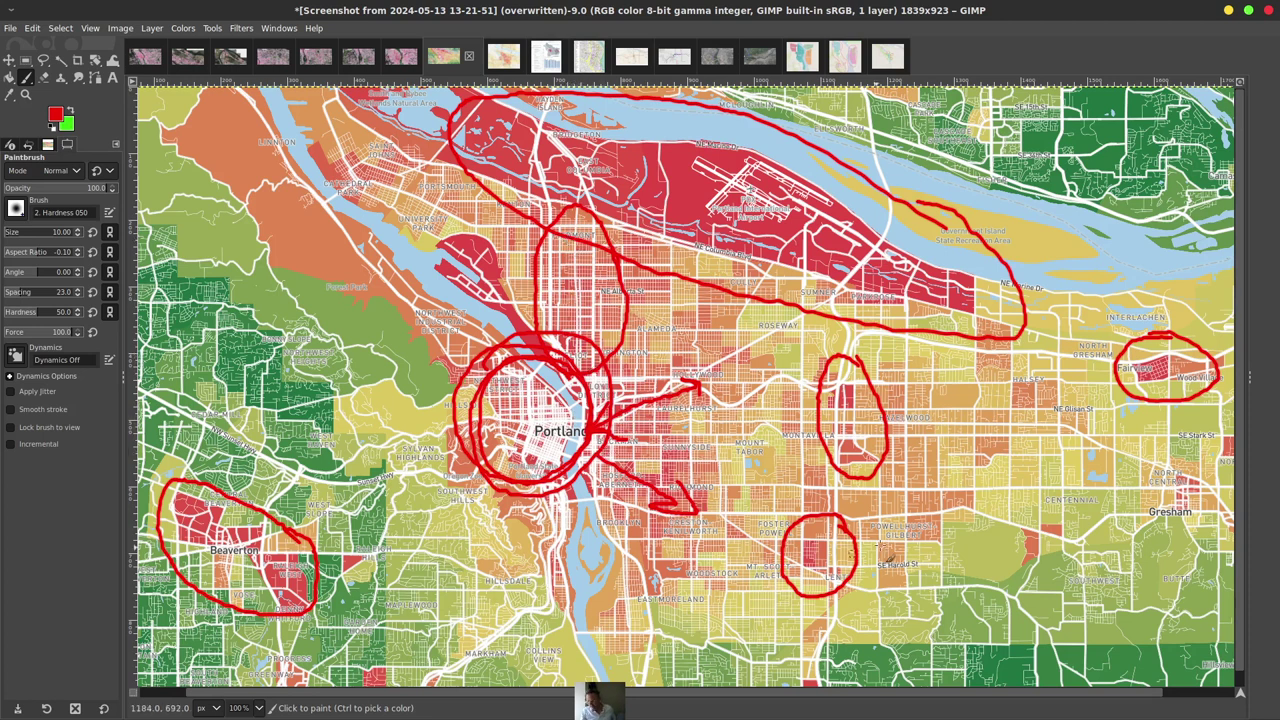
Review the orange heat map, the offense-count dashboard, the downtown parking map and the next image
{"action": "left_click", "coordinate": [500, 64]}
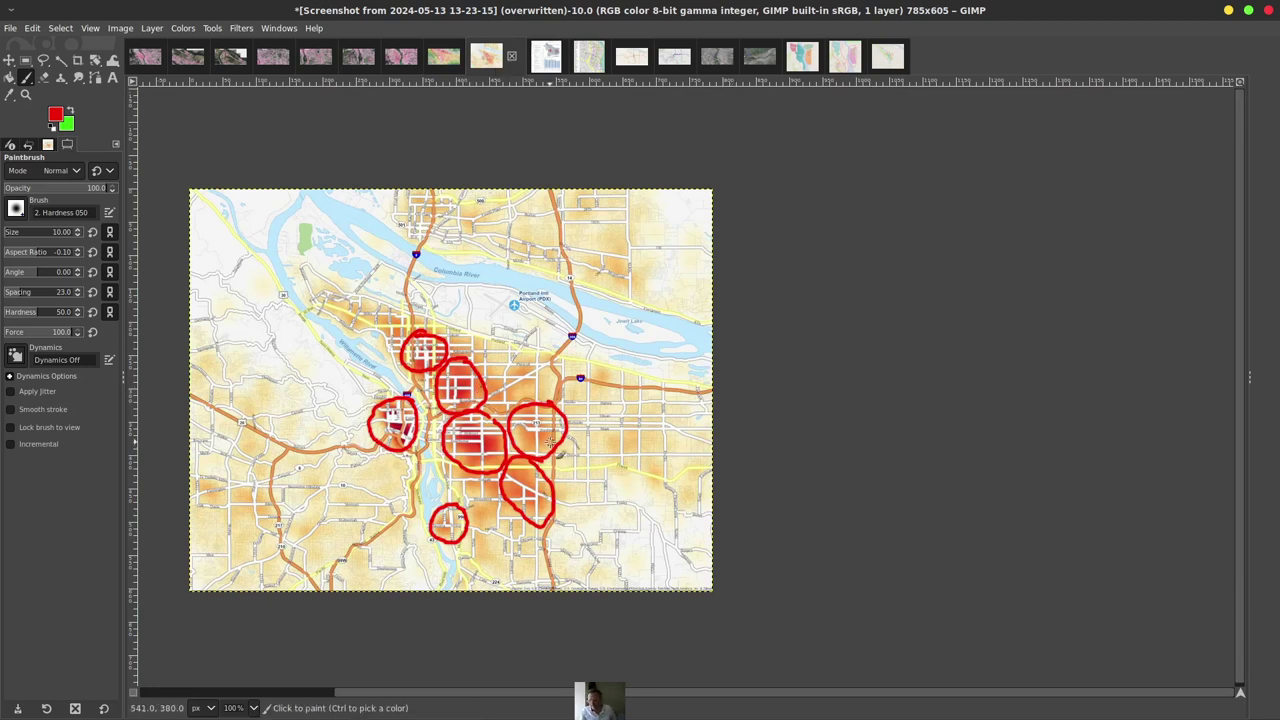
{"action": "left_click", "coordinate": [549, 68]}
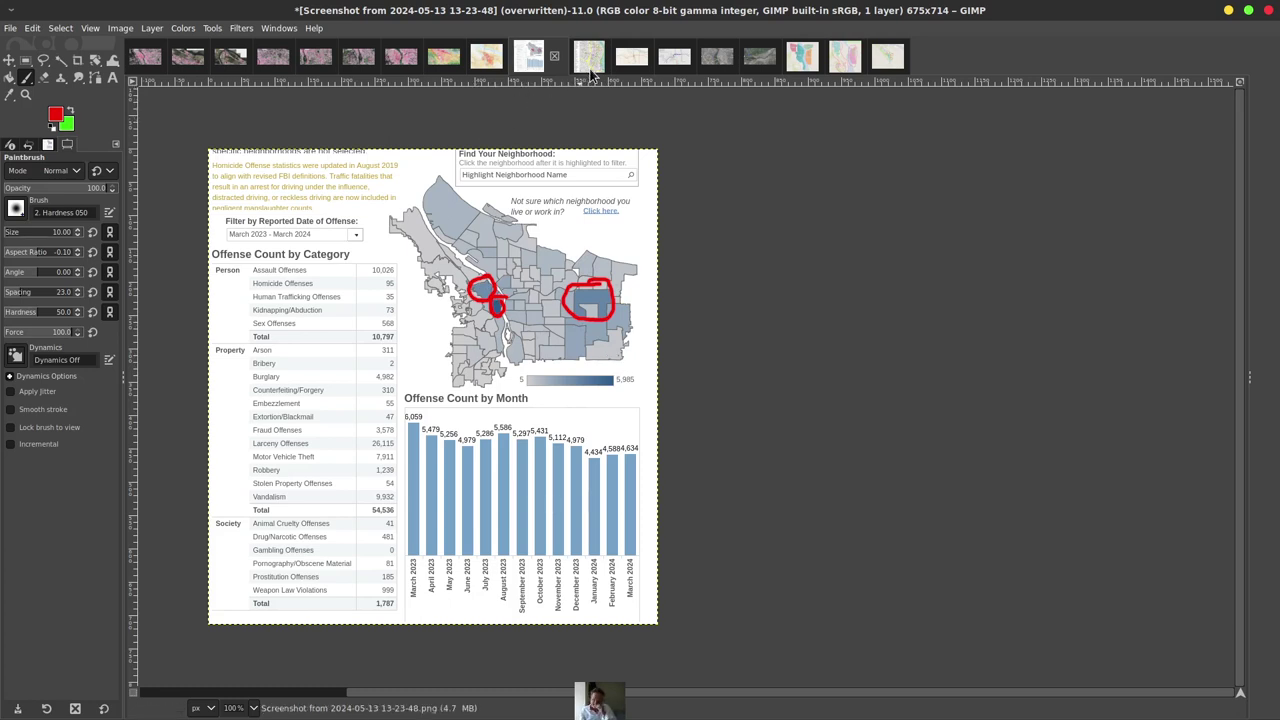
{"action": "left_click", "coordinate": [589, 66]}
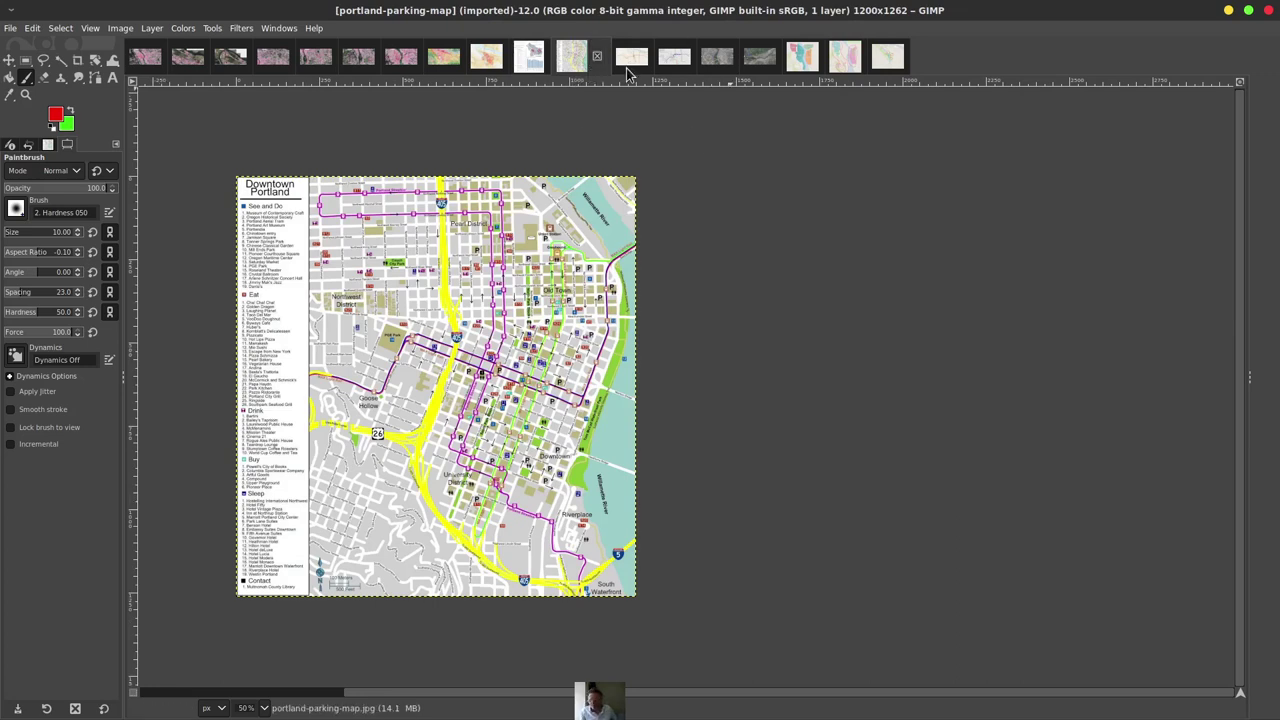
{"action": "left_click", "coordinate": [628, 70]}
Show the Portland rail map, then the 13-27-09 satellite screenshot with the Riverplace Marina route
{"action": "left_click", "coordinate": [681, 70]}
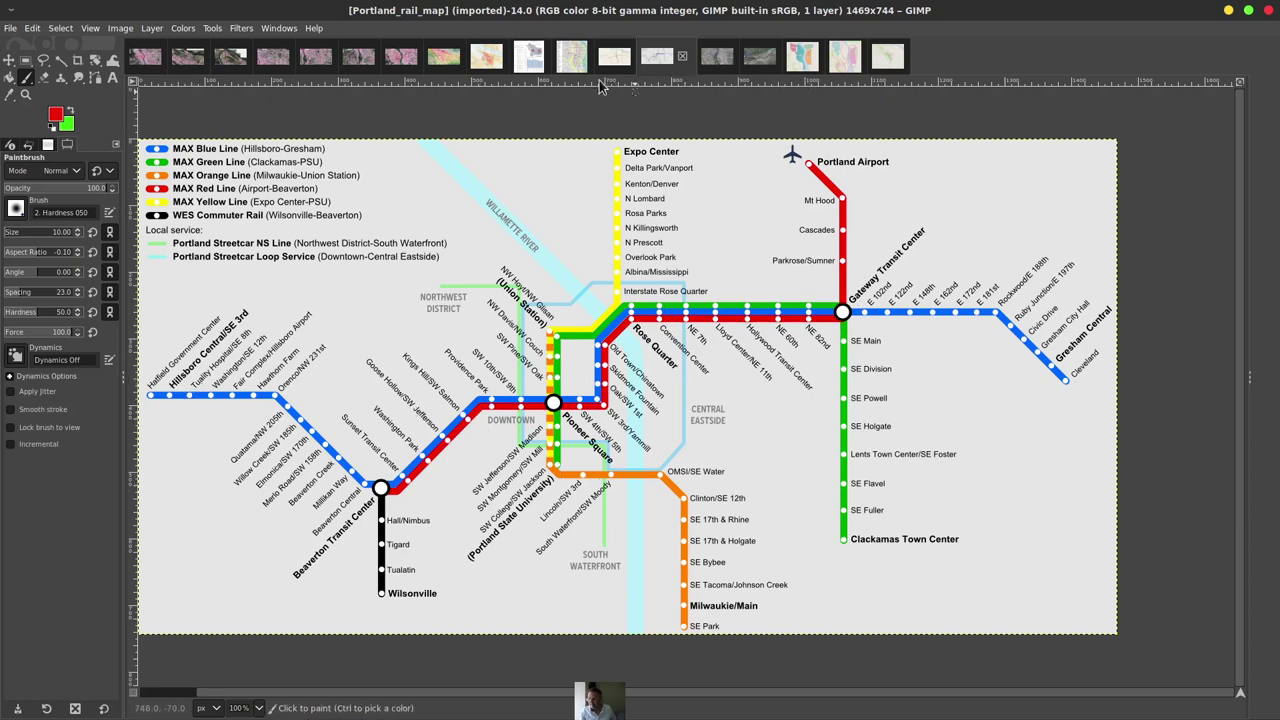
{"action": "left_click", "coordinate": [716, 60]}
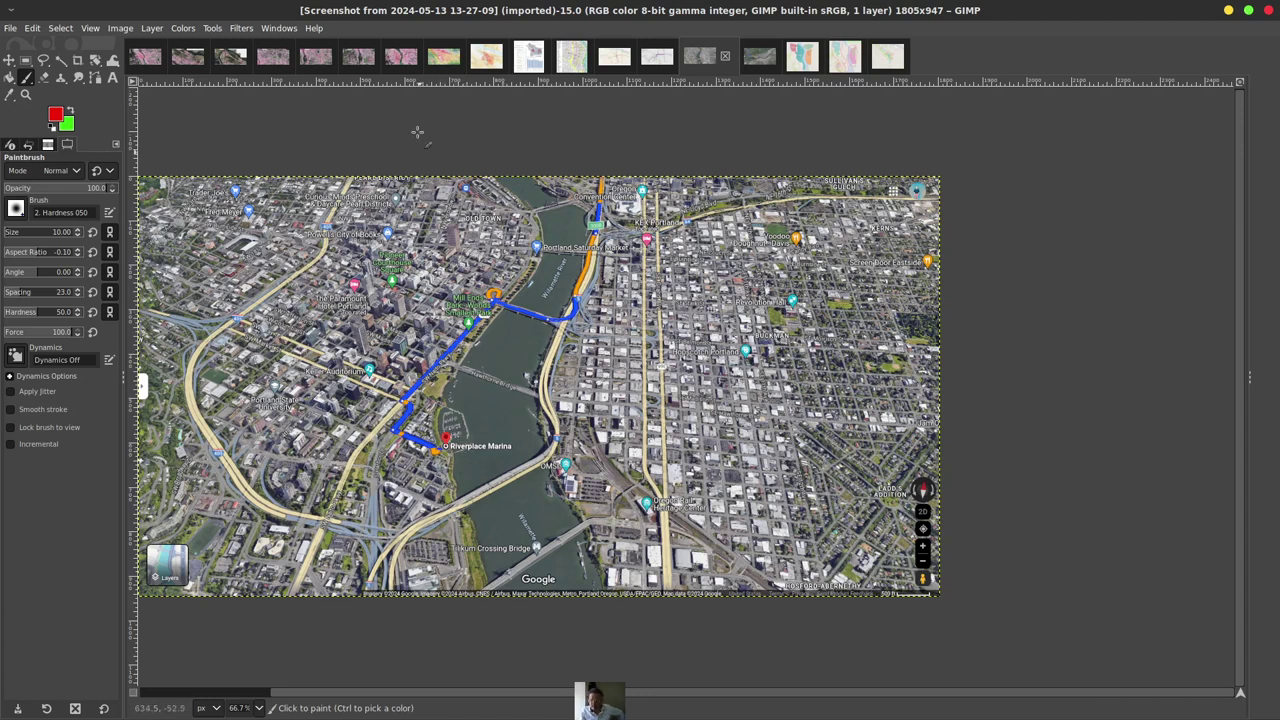
On the 13-00-01 hex crime map, circle the upper-left wooded area in green
{"action": "left_click", "coordinate": [142, 64]}
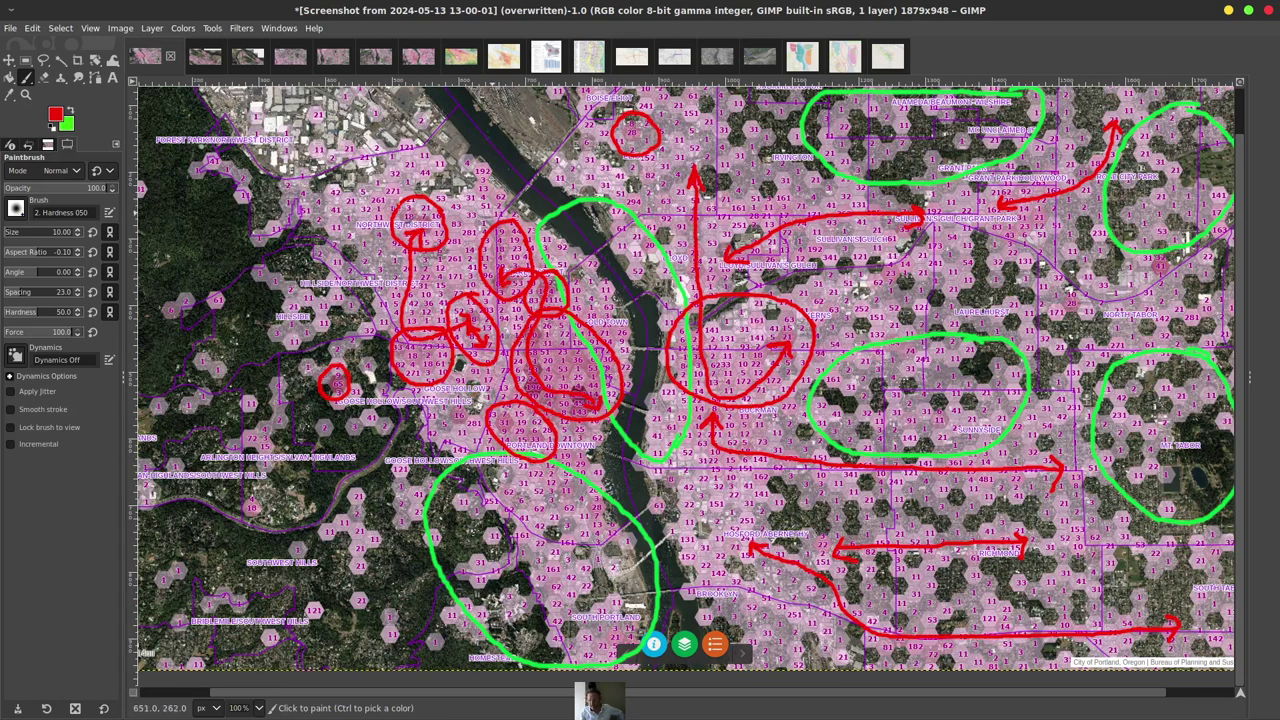
{"action": "left_click", "coordinate": [72, 108]}
{"action": "mouse_move", "coordinate": [345, 125]}
{"action": "left_mouse_down"}
{"action": "mouse_move", "coordinate": [198, 165]}
{"action": "mouse_move", "coordinate": [360, 228]}
{"action": "mouse_move", "coordinate": [335, 118]}
{"action": "left_mouse_up"}
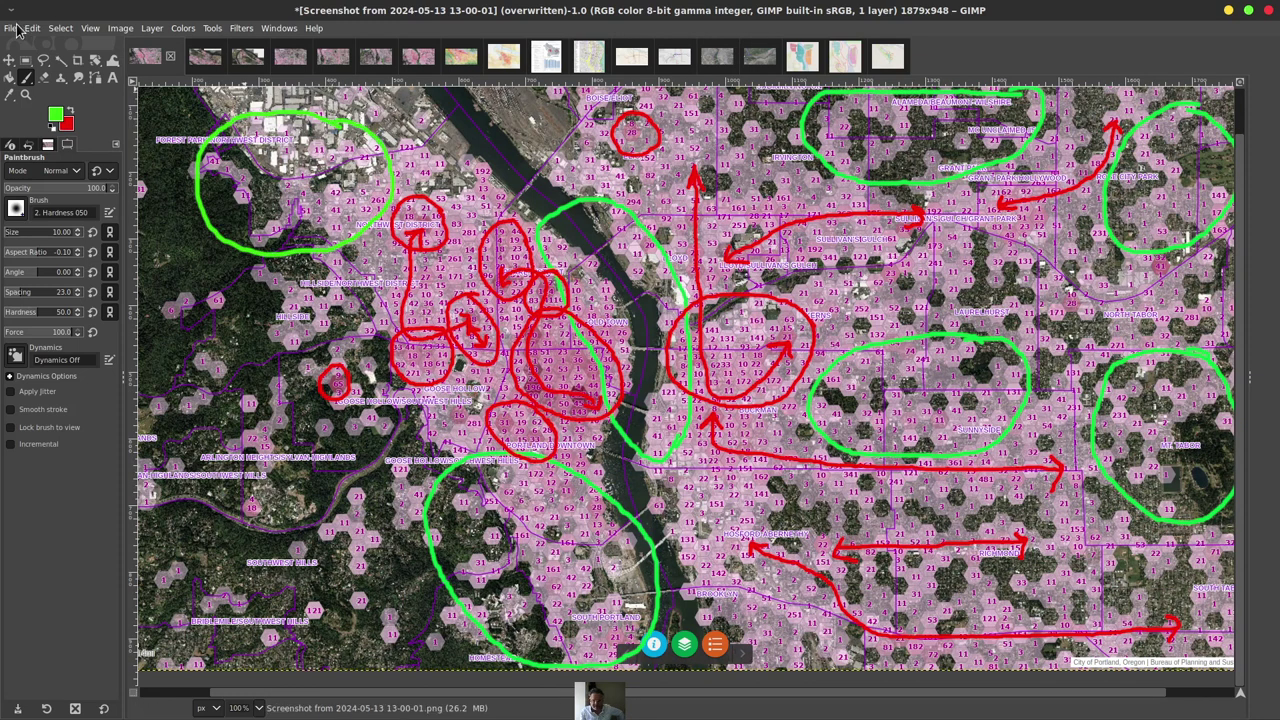
Overwrite the original 13-00-01 screenshot file with the annotated version
{"action": "left_click", "coordinate": [30, 27]}
{"action": "left_click", "coordinate": [83, 212]}
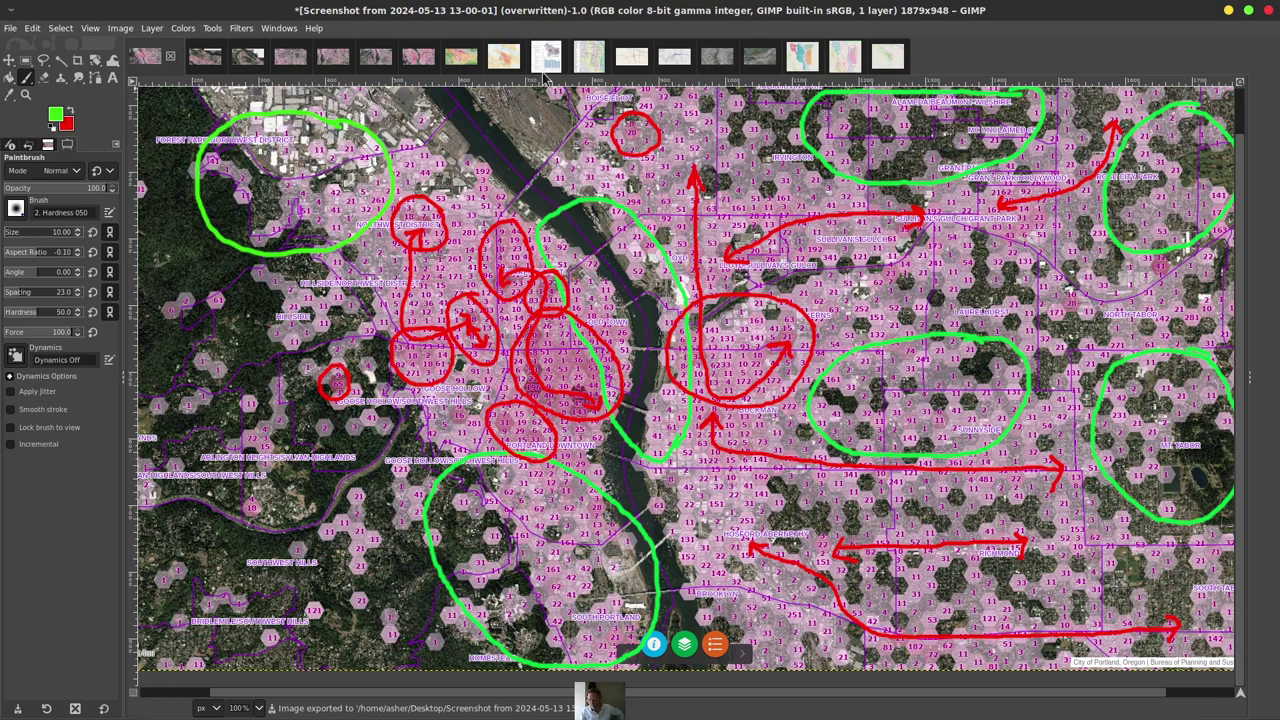
{"action": "left_click", "coordinate": [720, 70]}
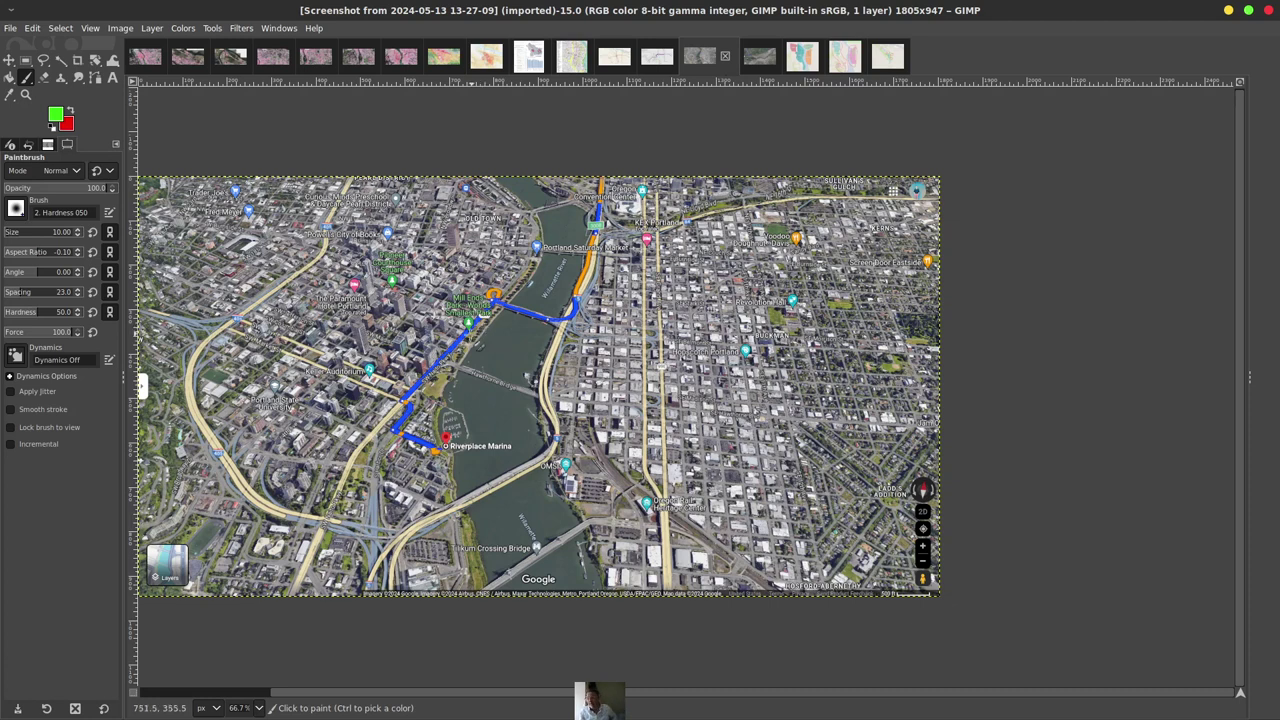
Paint green outward arrows at both edges of the 13-28-51 route map, then view the parking-permit map
{"action": "left_click", "coordinate": [750, 58]}
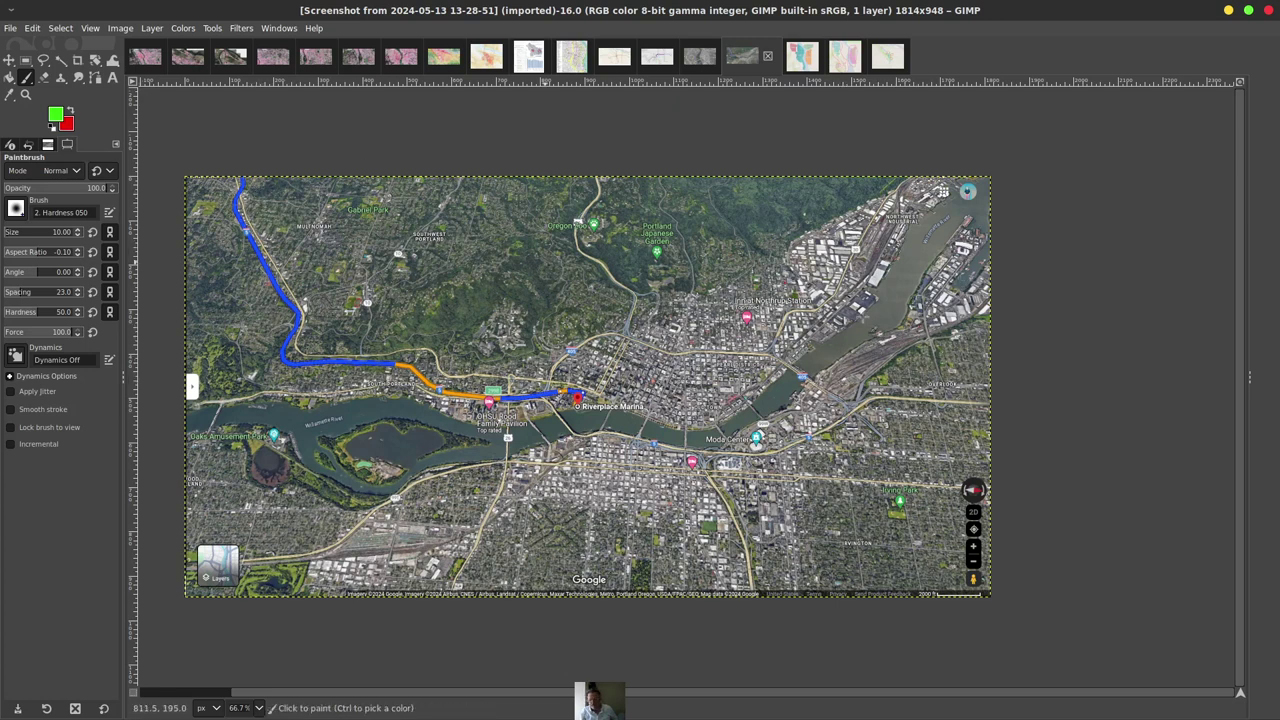
{"action": "mouse_move", "coordinate": [860, 377]}
{"action": "left_mouse_down"}
{"action": "mouse_move", "coordinate": [986, 376]}
{"action": "mouse_move", "coordinate": [968, 366]}
{"action": "left_mouse_up"}
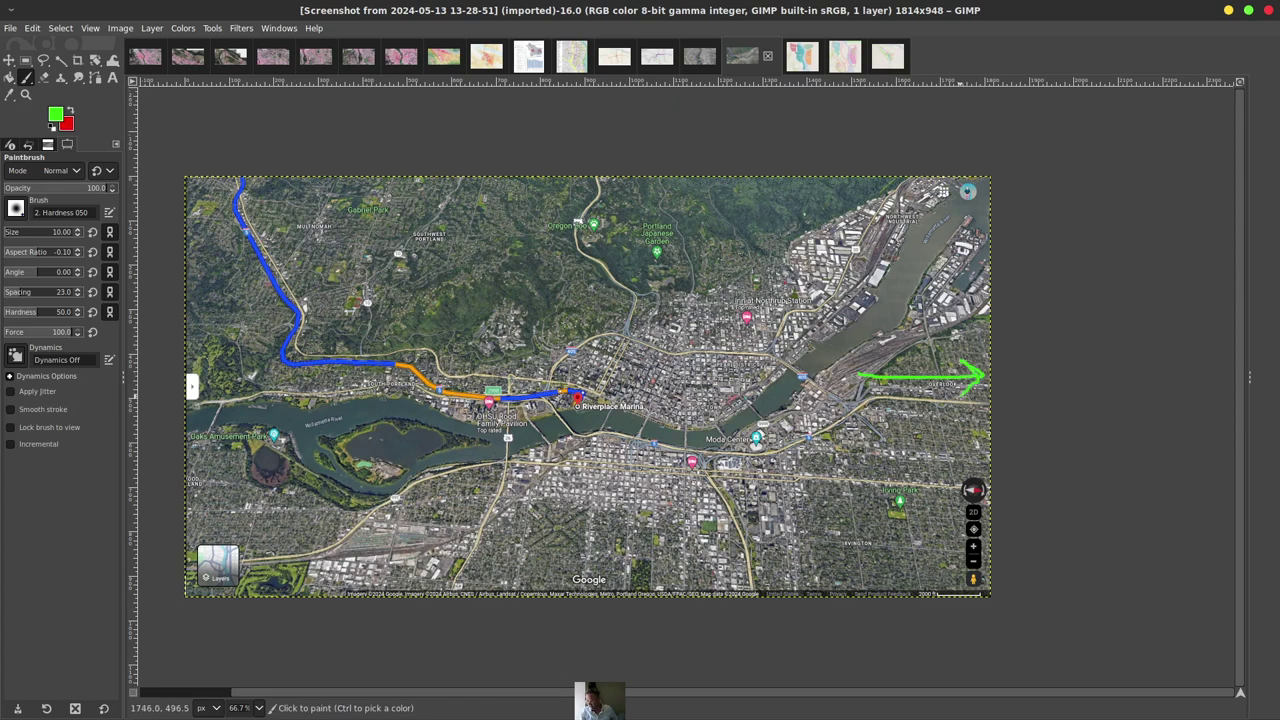
{"action": "mouse_move", "coordinate": [296, 390]}
{"action": "left_mouse_down"}
{"action": "mouse_move", "coordinate": [214, 391]}
{"action": "mouse_move", "coordinate": [246, 410]}
{"action": "left_mouse_up"}
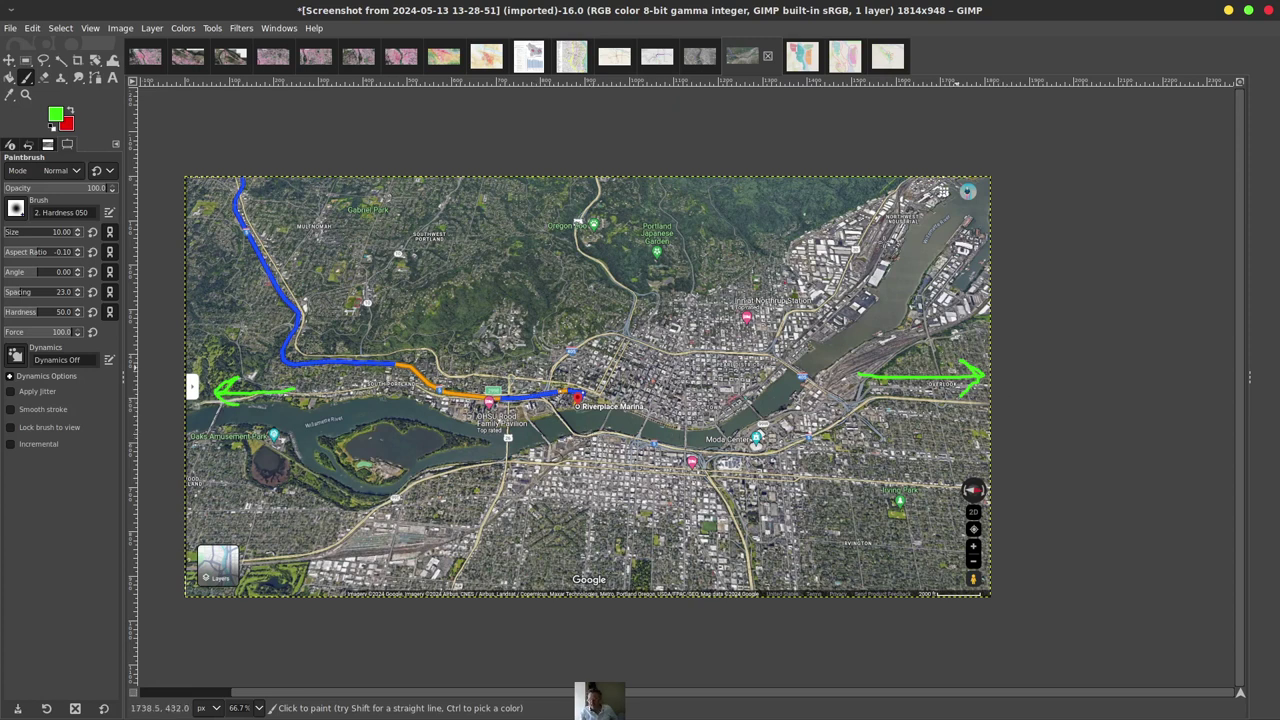
{"action": "left_click", "coordinate": [802, 56]}
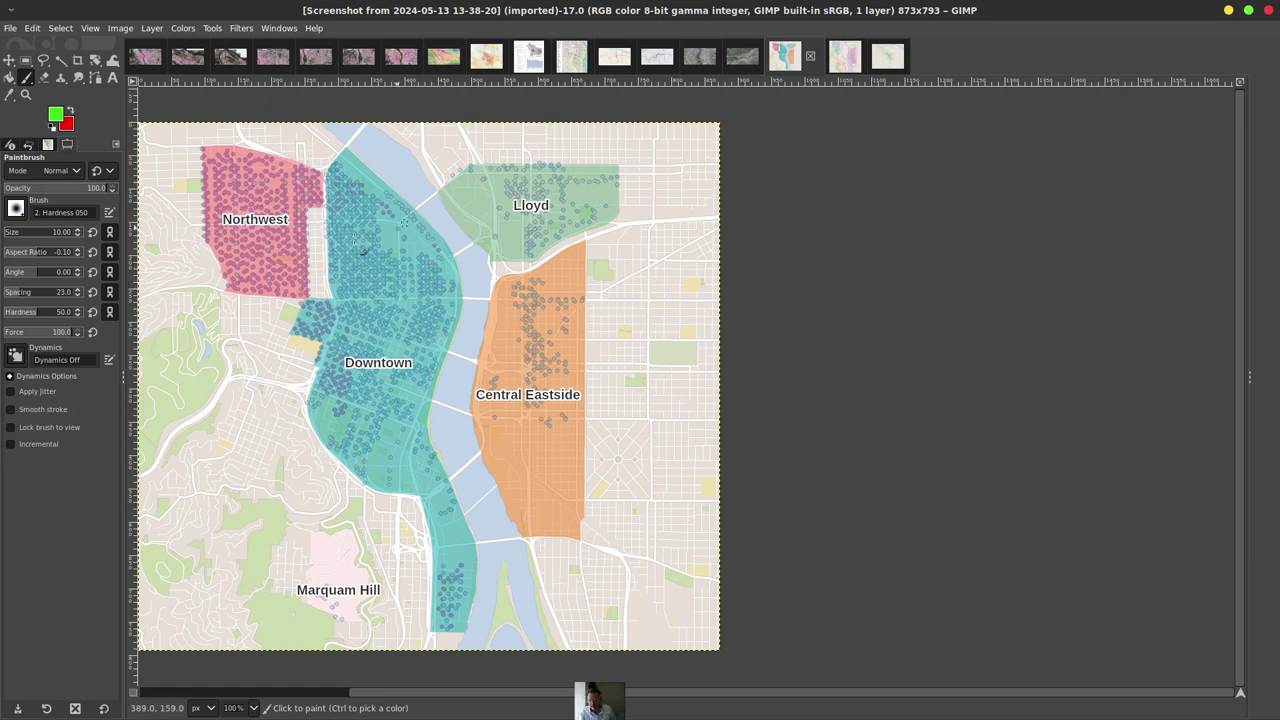
{"action": "left_click", "coordinate": [845, 55]}
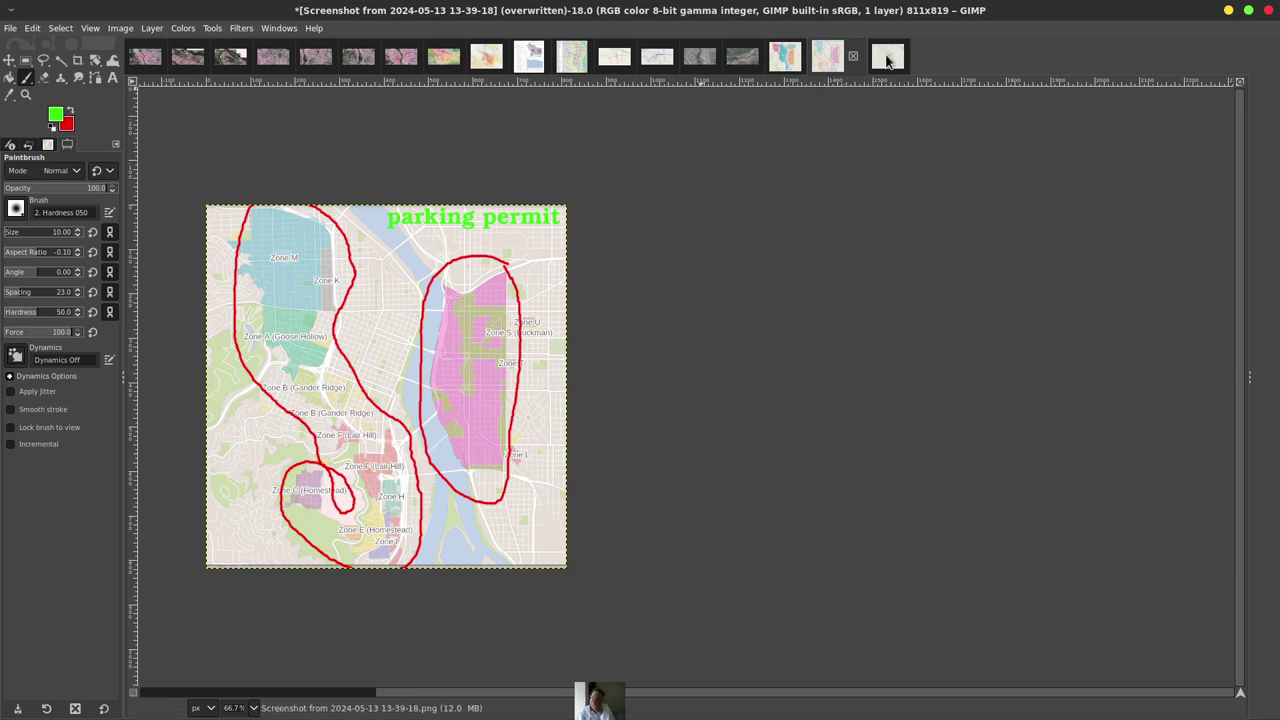
Show the 13-41-58 map with green and red circles around Northwest, Lloyd and Central Eastside
{"action": "left_click", "coordinate": [888, 58]}
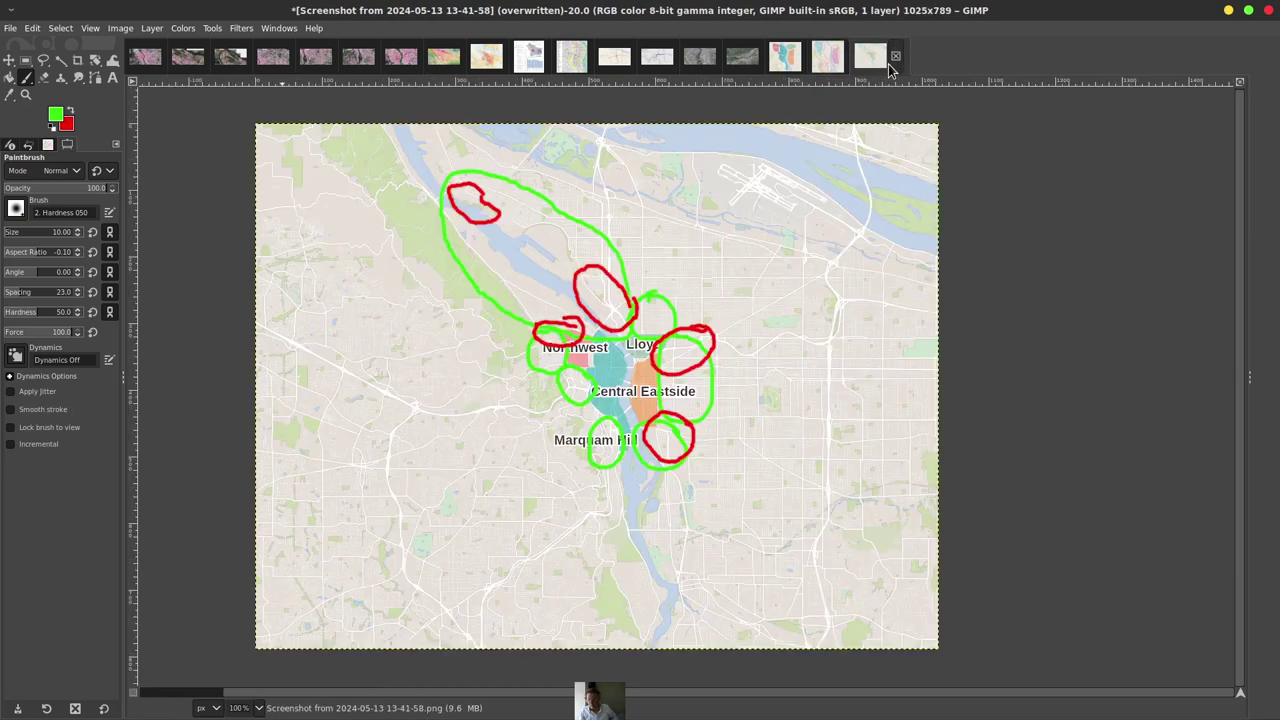
Revisit the red-annotated heat map and parking map, end on the satellite crime map, then switch to the browser
{"action": "left_click", "coordinate": [447, 62]}
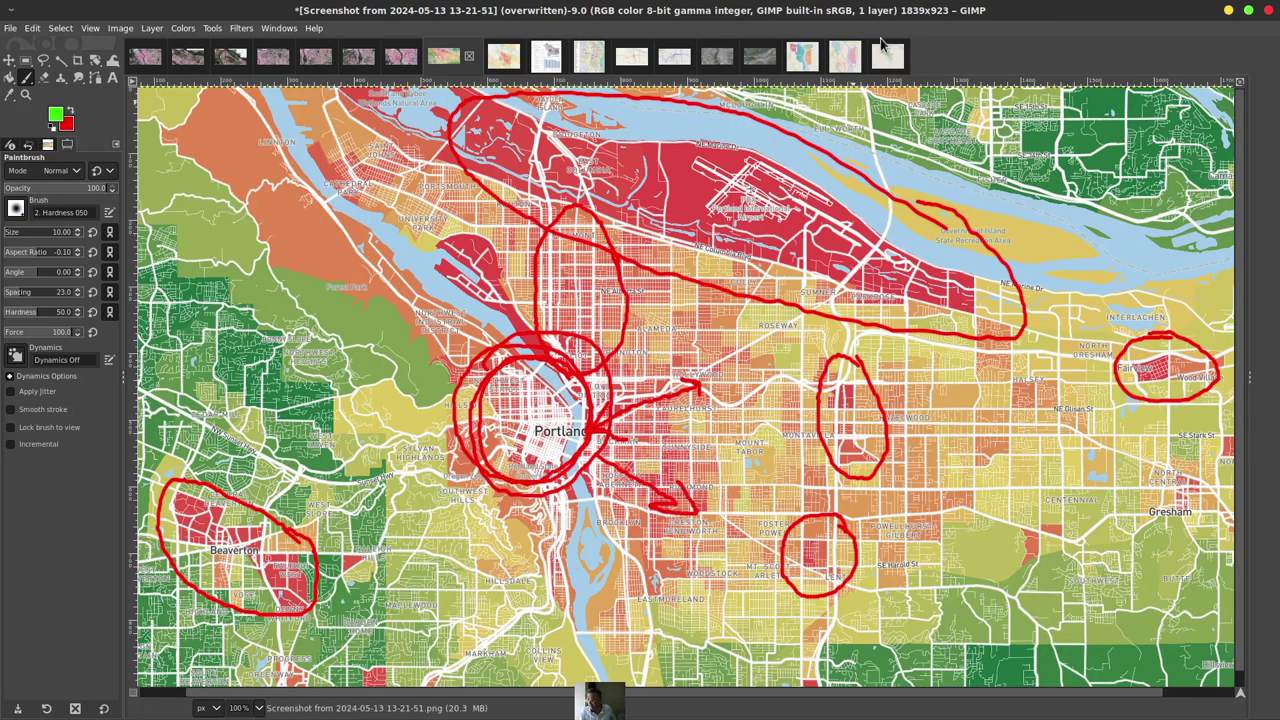
{"action": "left_click", "coordinate": [880, 60]}
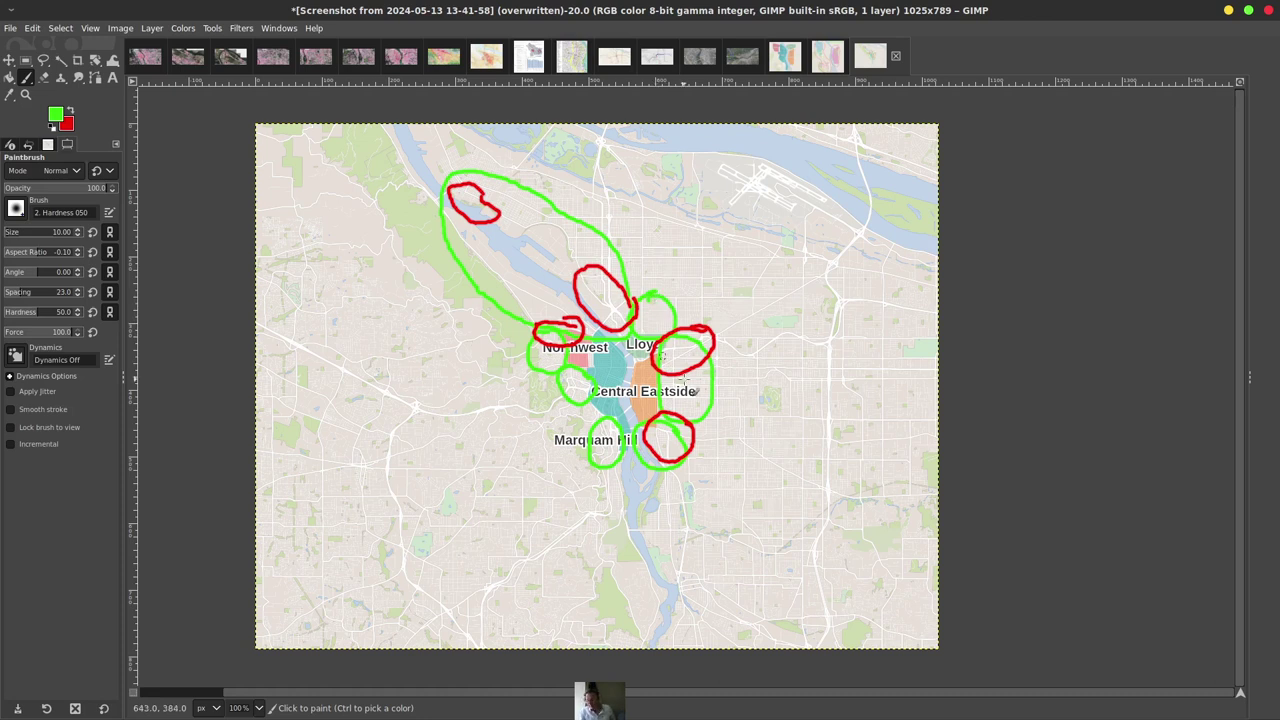
{"action": "left_click", "coordinate": [142, 60]}
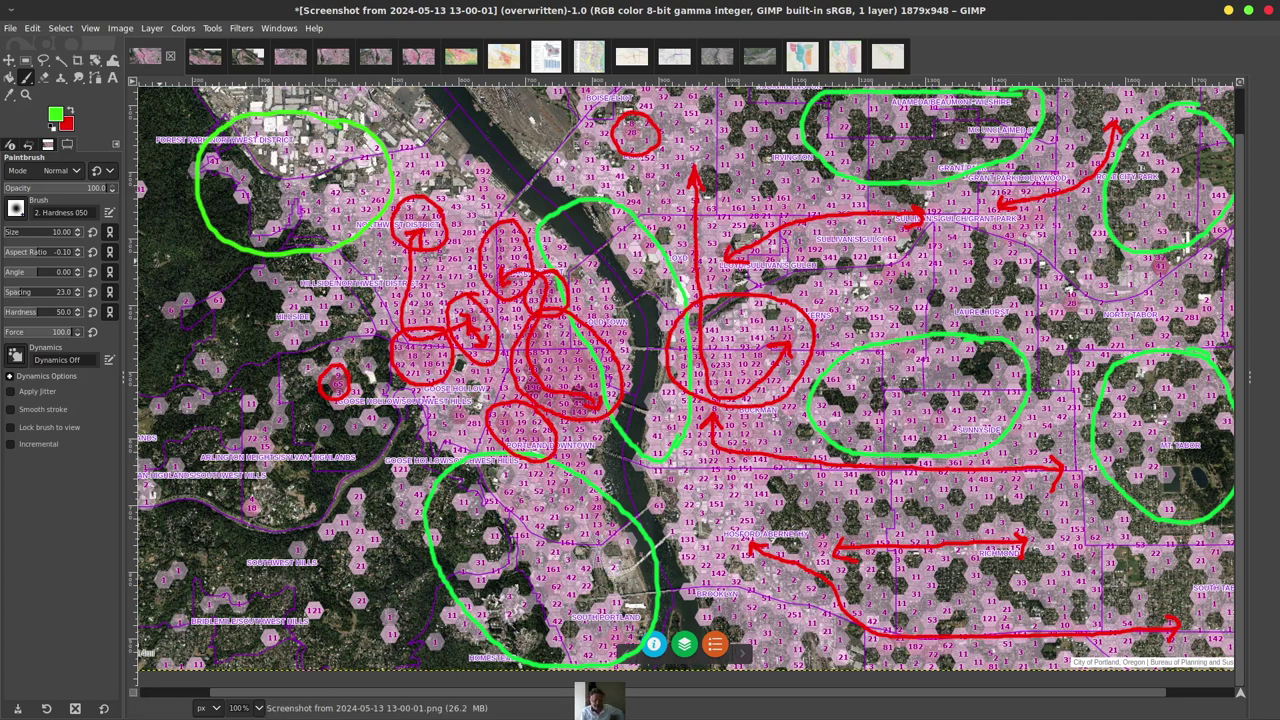
{"action": "key", "text": "alt+Tab"}
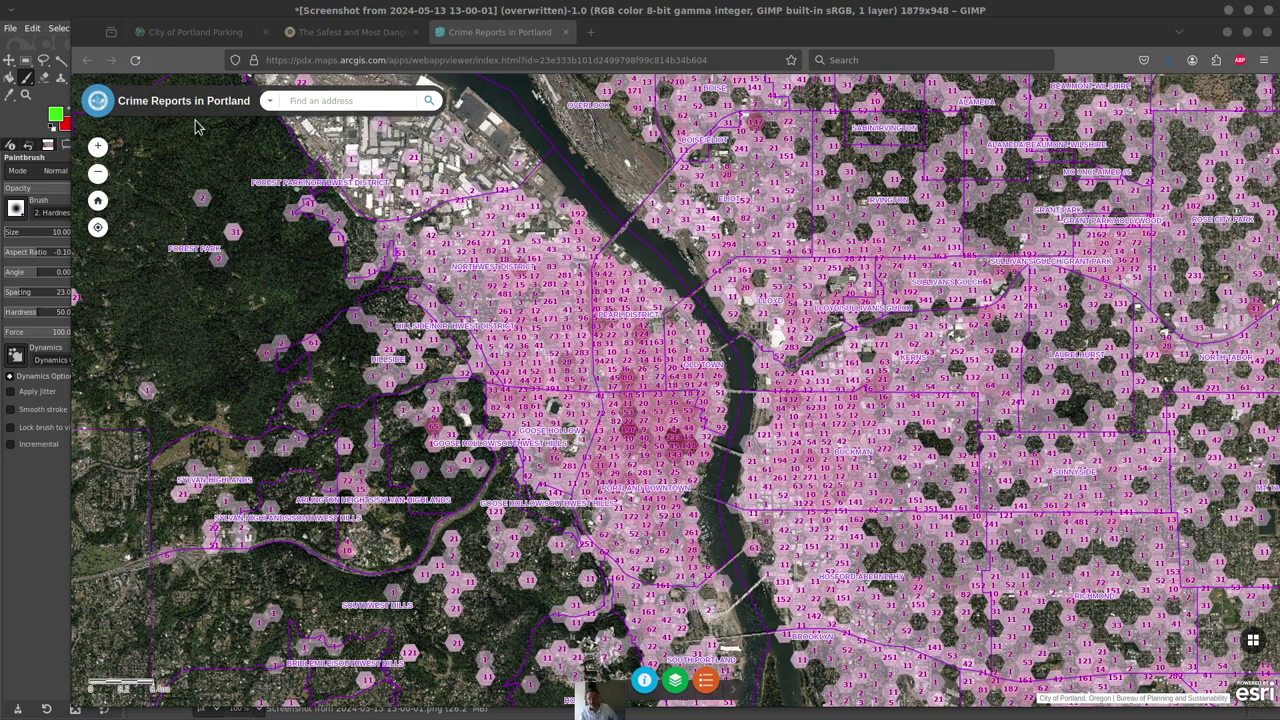
View the crimegrade safety map, then the City of Portland Parking map's area permit zones
{"action": "left_click", "coordinate": [350, 36]}
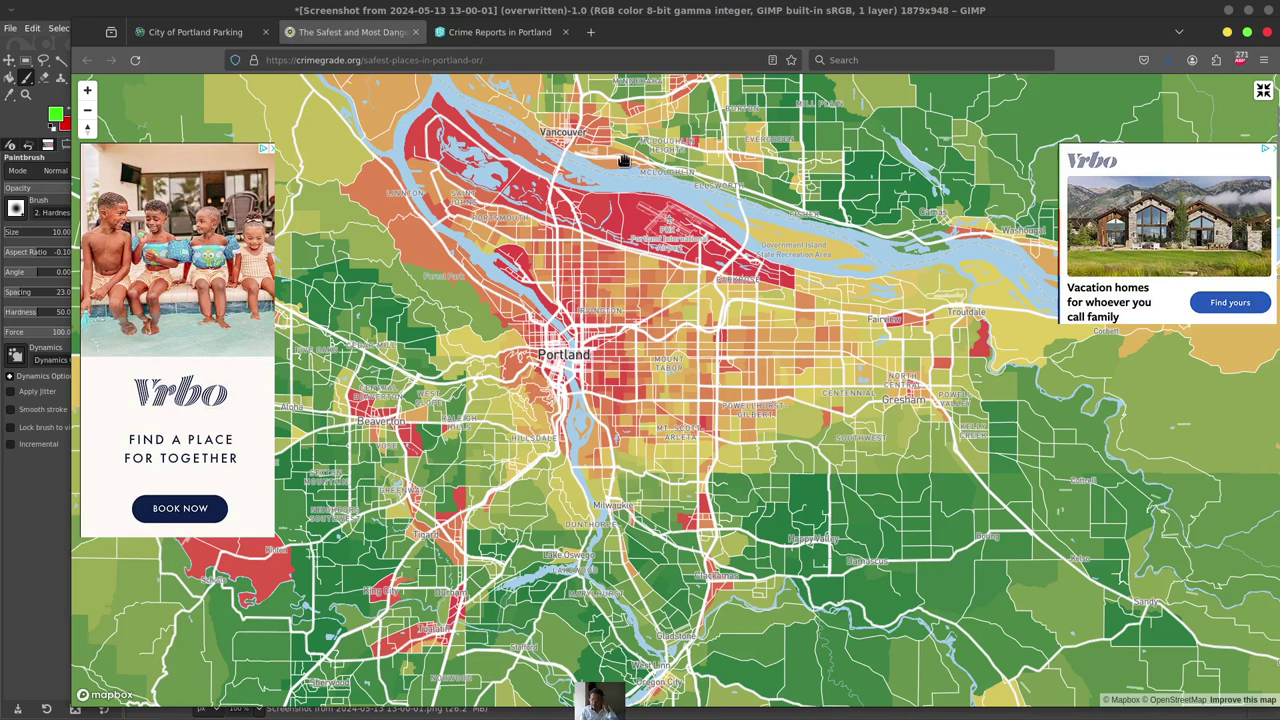
{"action": "left_click", "coordinate": [190, 31]}
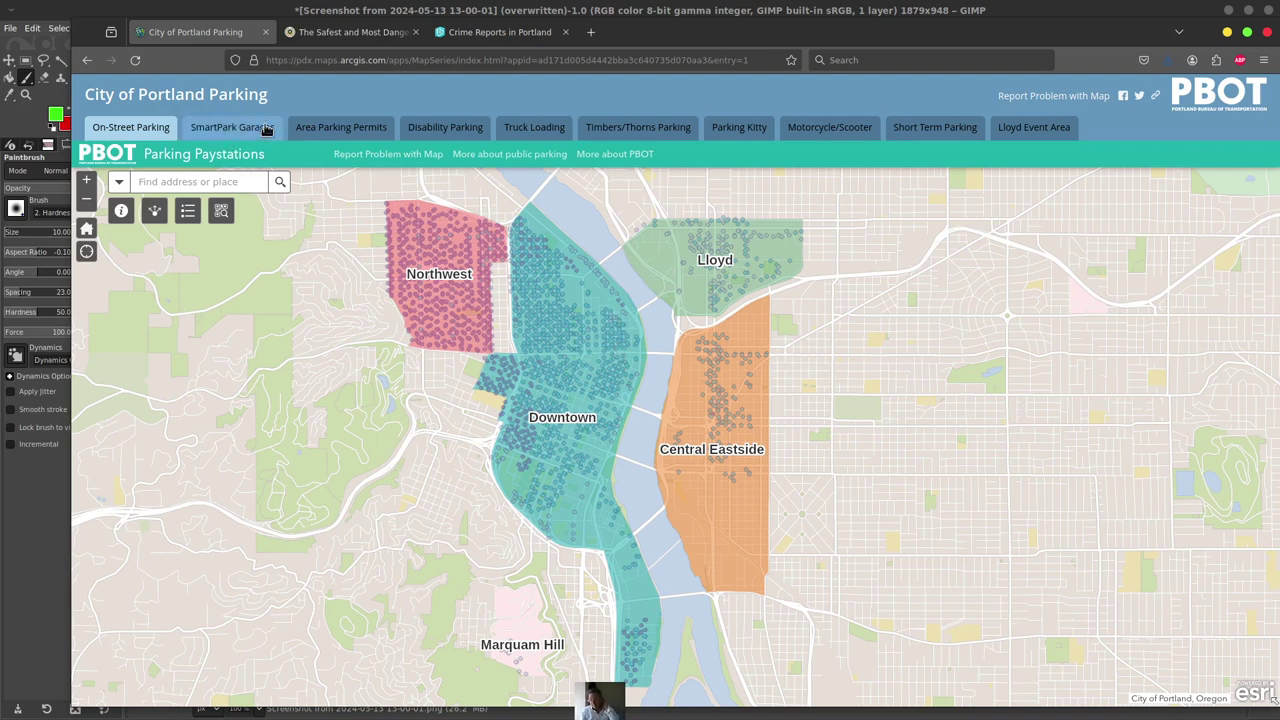
{"action": "left_click", "coordinate": [340, 135]}
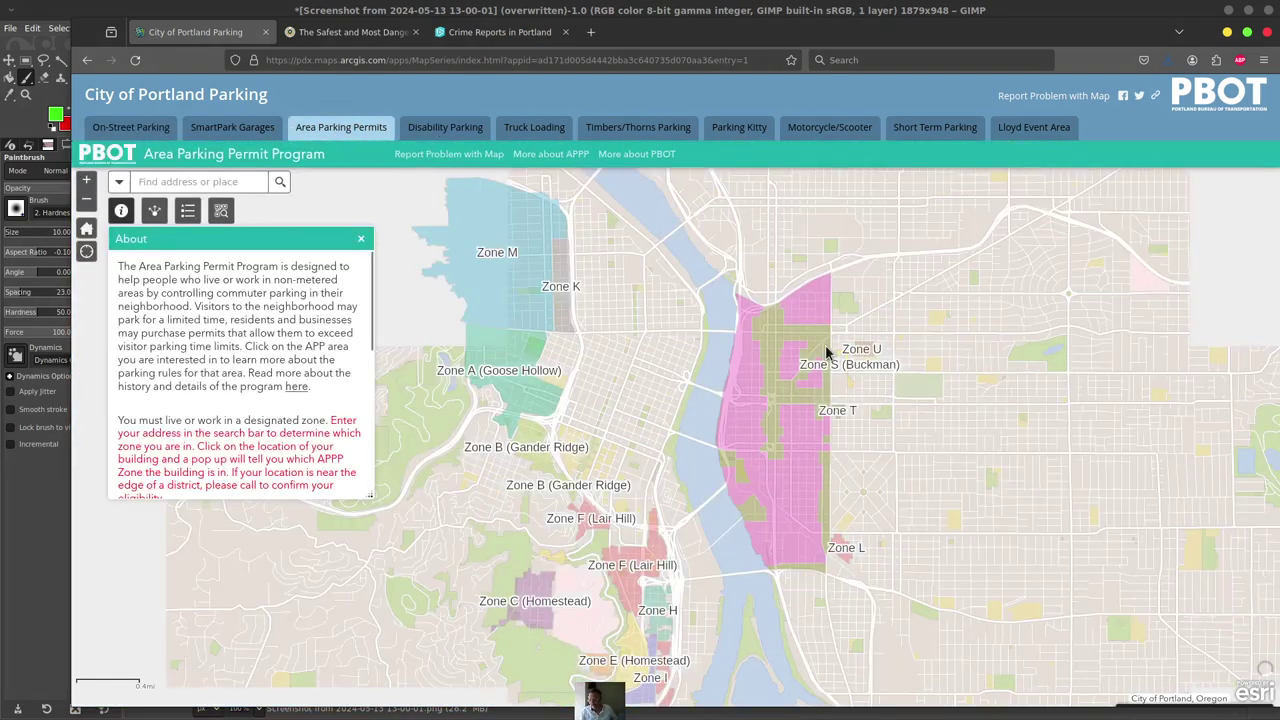
{"action": "left_click_drag", "start_coordinate": [684, 490], "coordinate": [666, 470]}
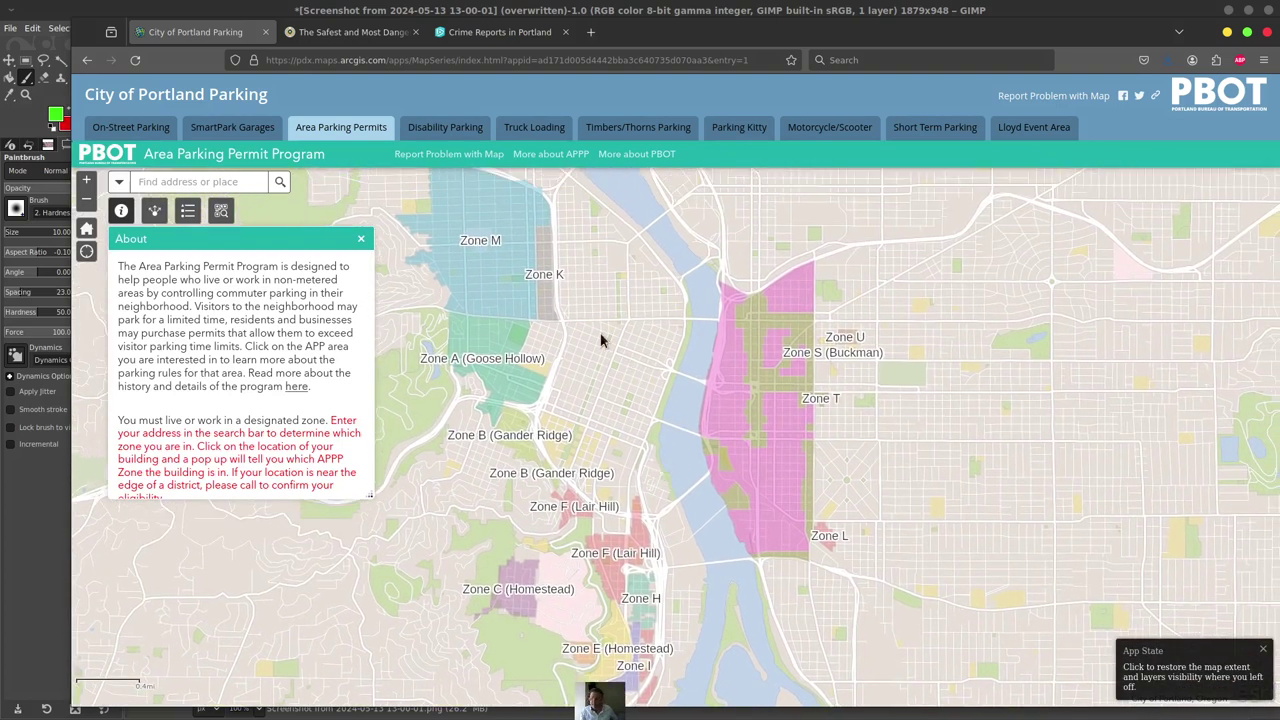
{"action": "left_click", "coordinate": [131, 128]}
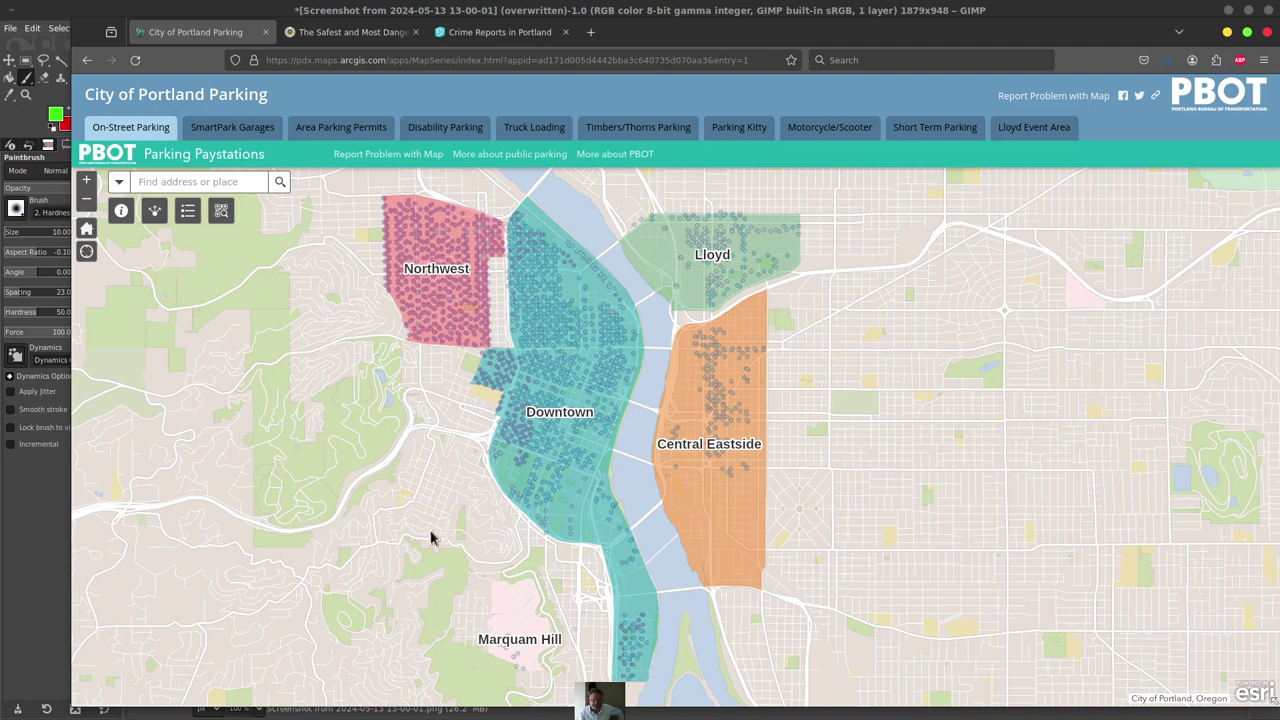
{"action": "left_click", "coordinate": [370, 32]}
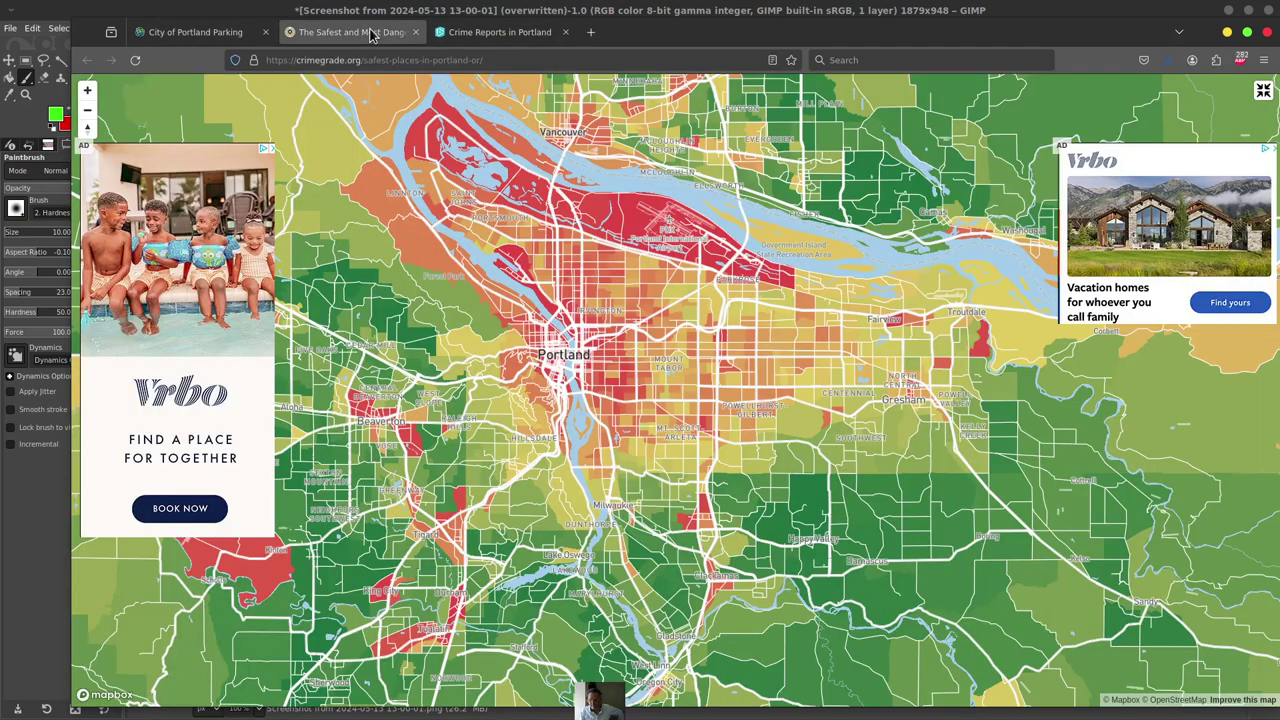
Return to the Crime Reports in Portland map and pan it to the northeast Portland neighbourhoods
{"action": "left_click", "coordinate": [514, 37]}
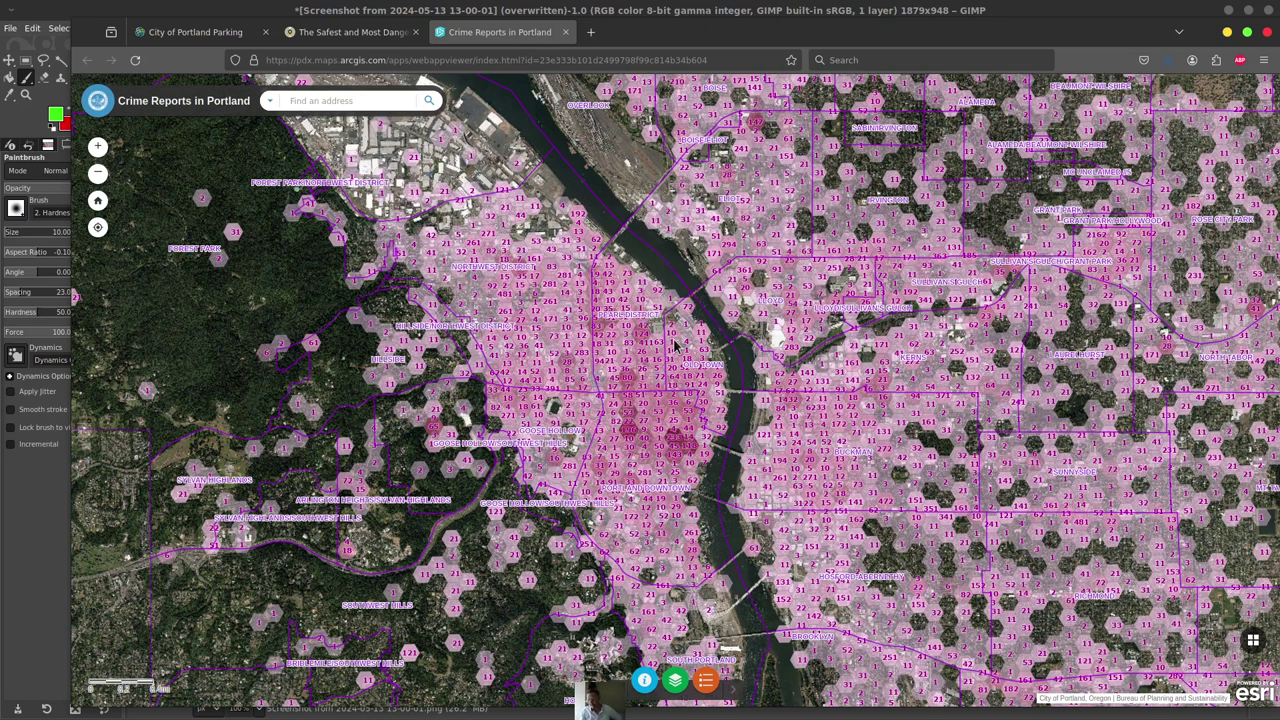
{"action": "scroll", "coordinate": [675, 345], "scroll_direction": "down", "scroll_amount": 1}
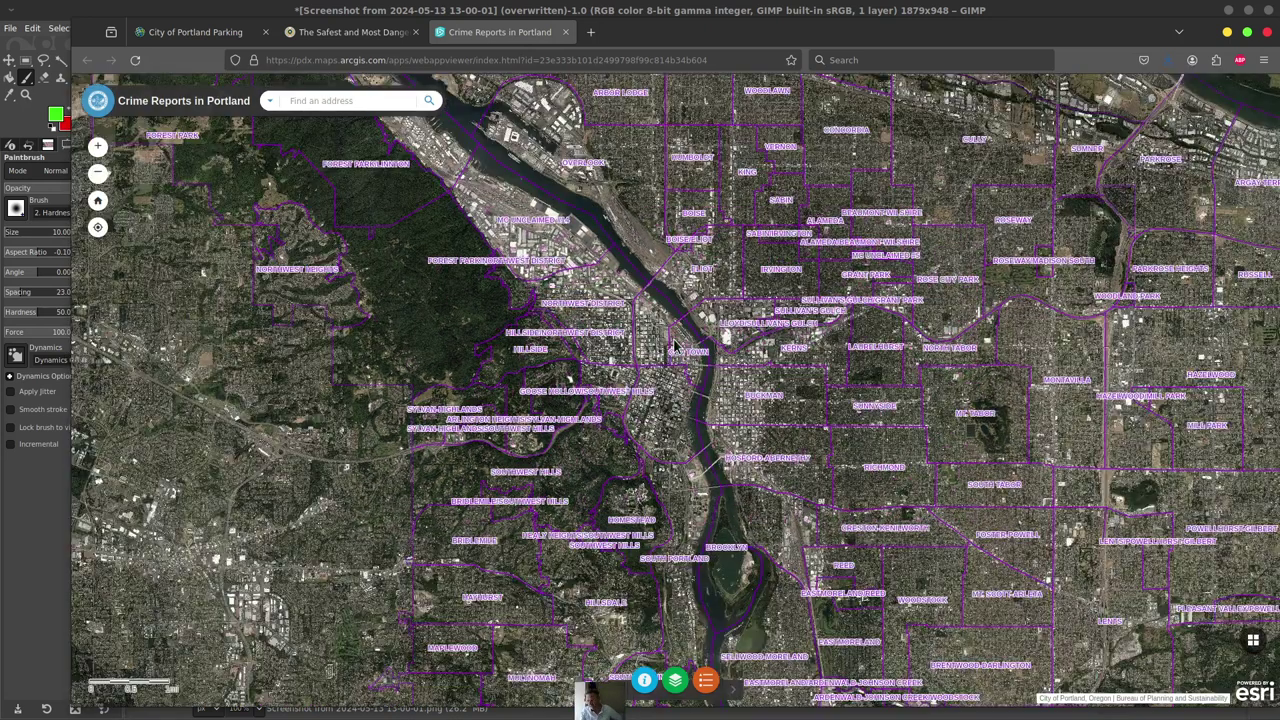
{"action": "scroll", "coordinate": [675, 345], "scroll_direction": "up", "scroll_amount": 1}
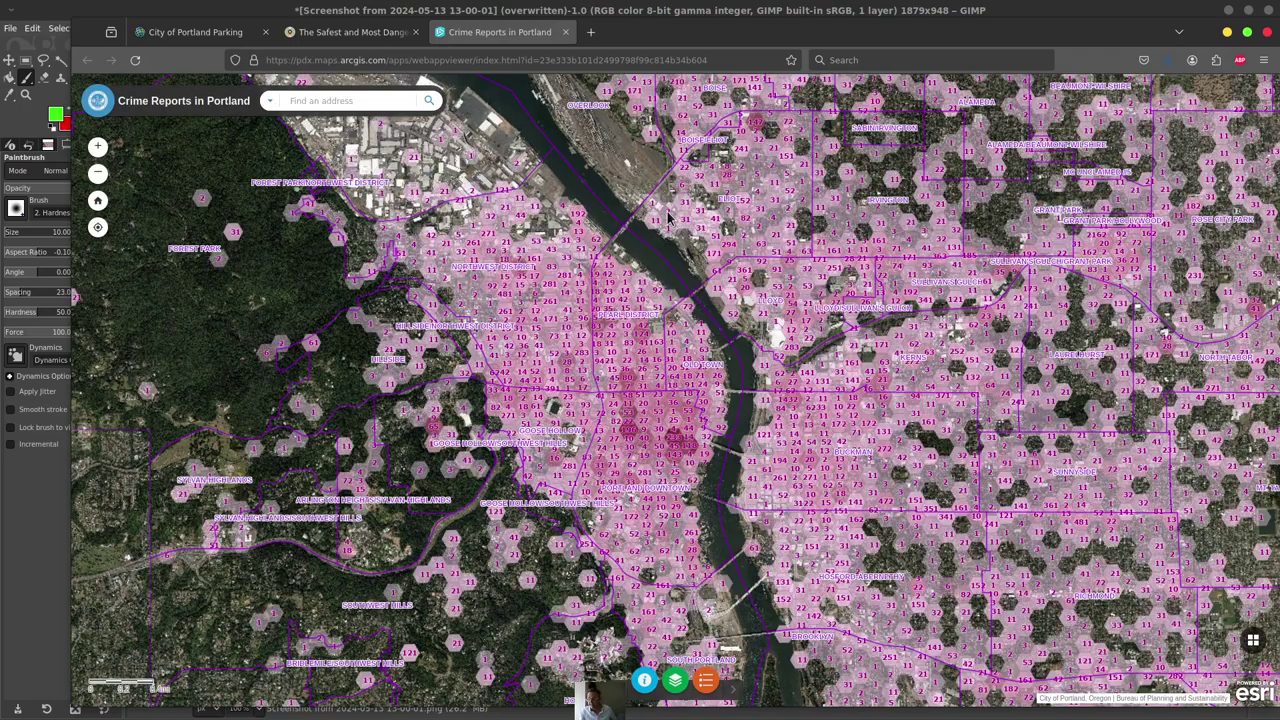
{"action": "left_click_drag", "start_coordinate": [675, 345], "coordinate": [767, 714]}
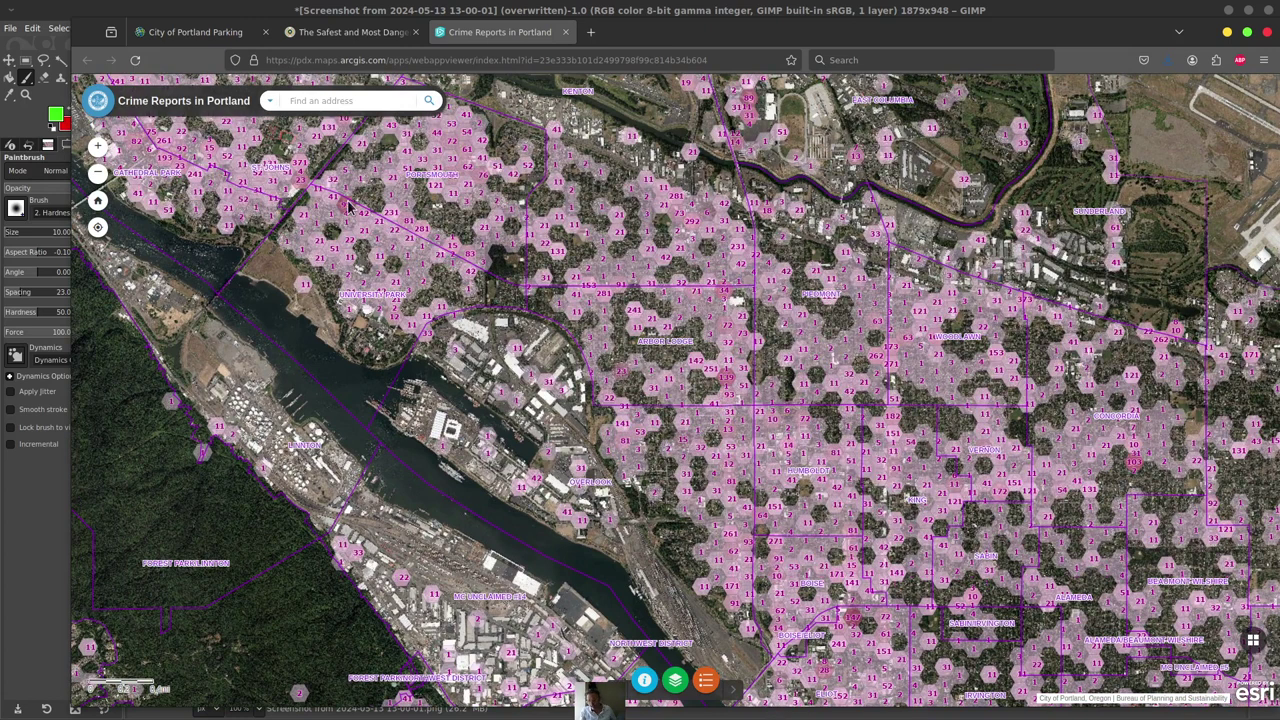
{"action": "left_click_drag", "start_coordinate": [977, 568], "coordinate": [806, 236]}
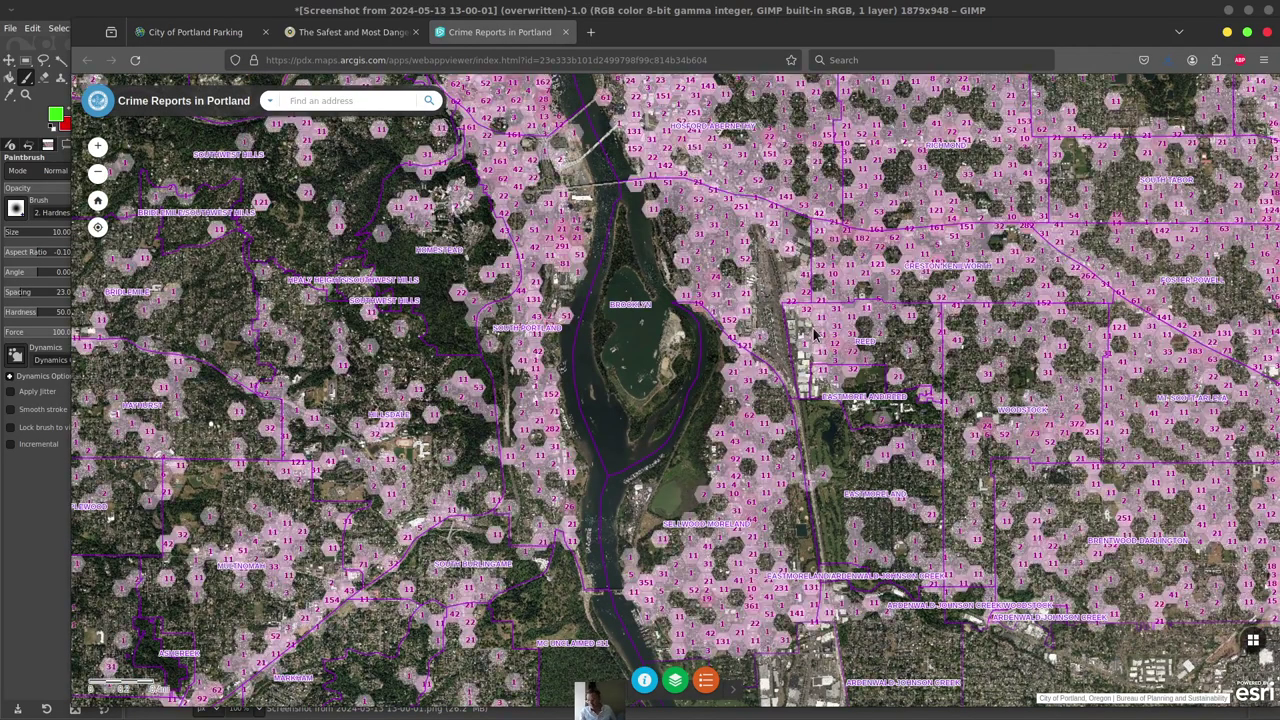
{"action": "left_click_drag", "start_coordinate": [958, 307], "coordinate": [646, 674]}
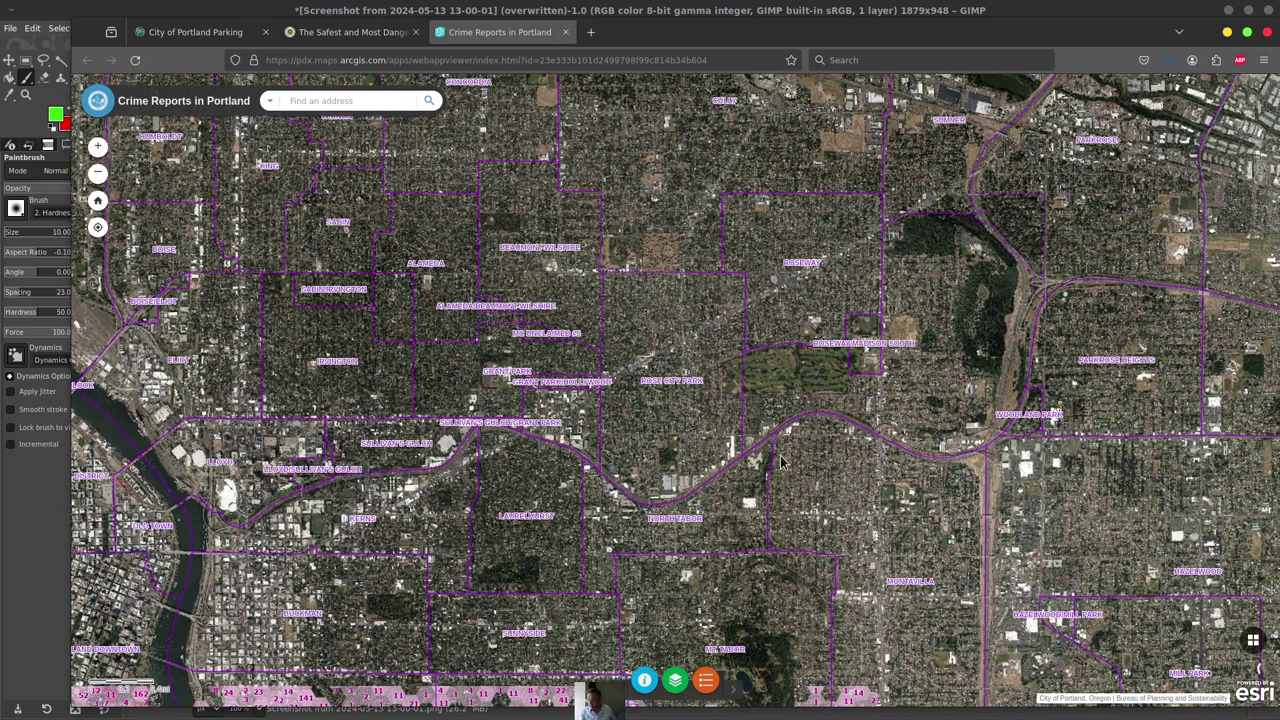
Pan the browser crime map from northeast Portland to downtown and the inner east side, then return to GIMP
{"action": "left_click_drag", "start_coordinate": [780, 457], "coordinate": [776, 379]}
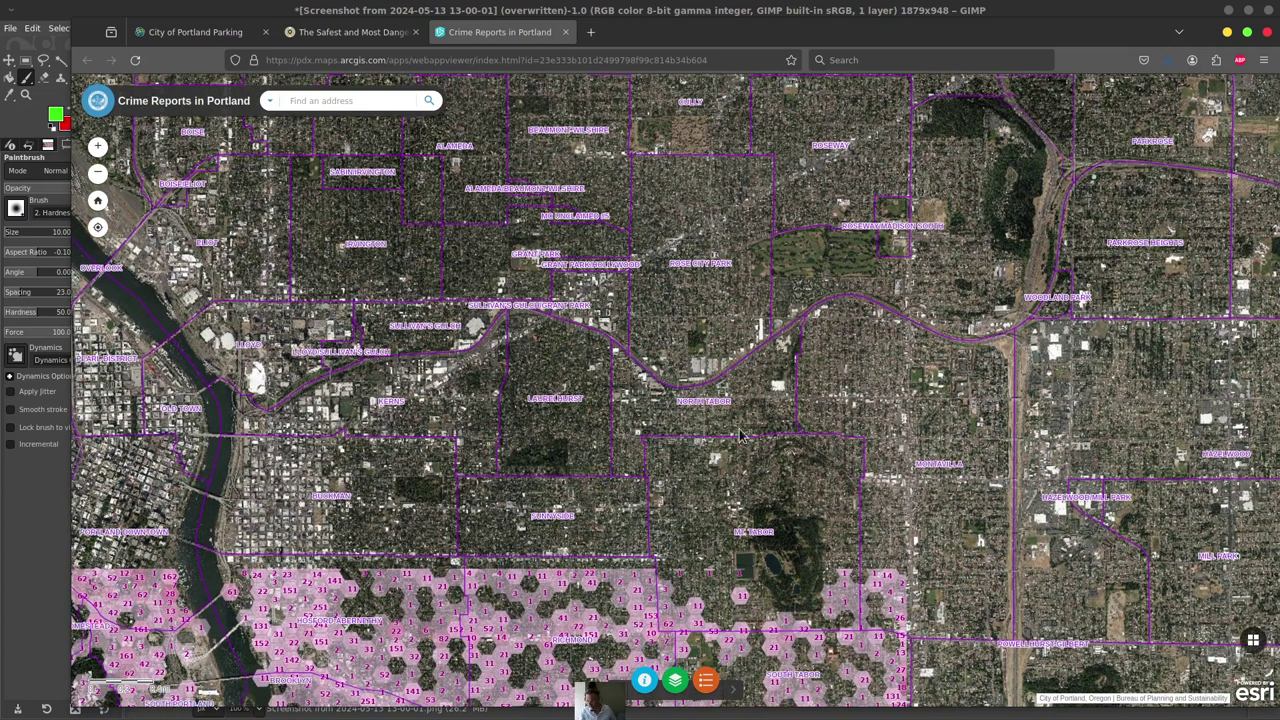
{"action": "left_click_drag", "start_coordinate": [740, 435], "coordinate": [695, 523]}
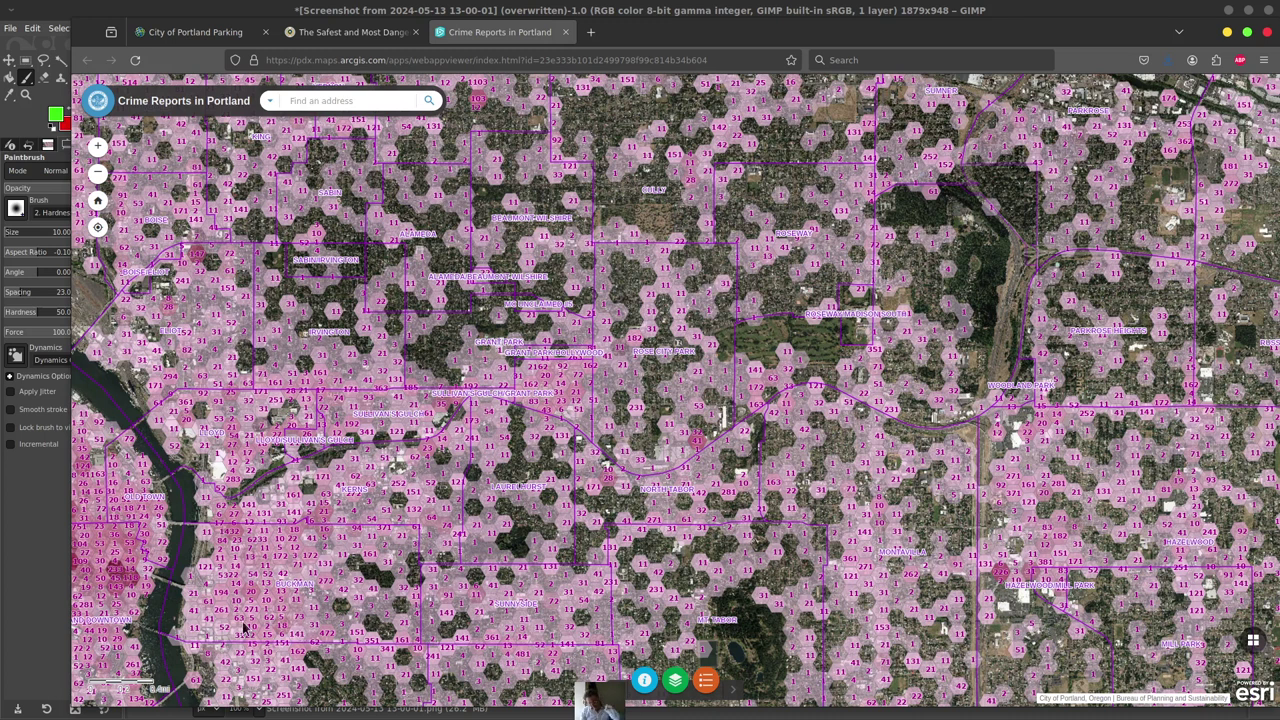
{"action": "left_click_drag", "start_coordinate": [243, 628], "coordinate": [522, 543]}
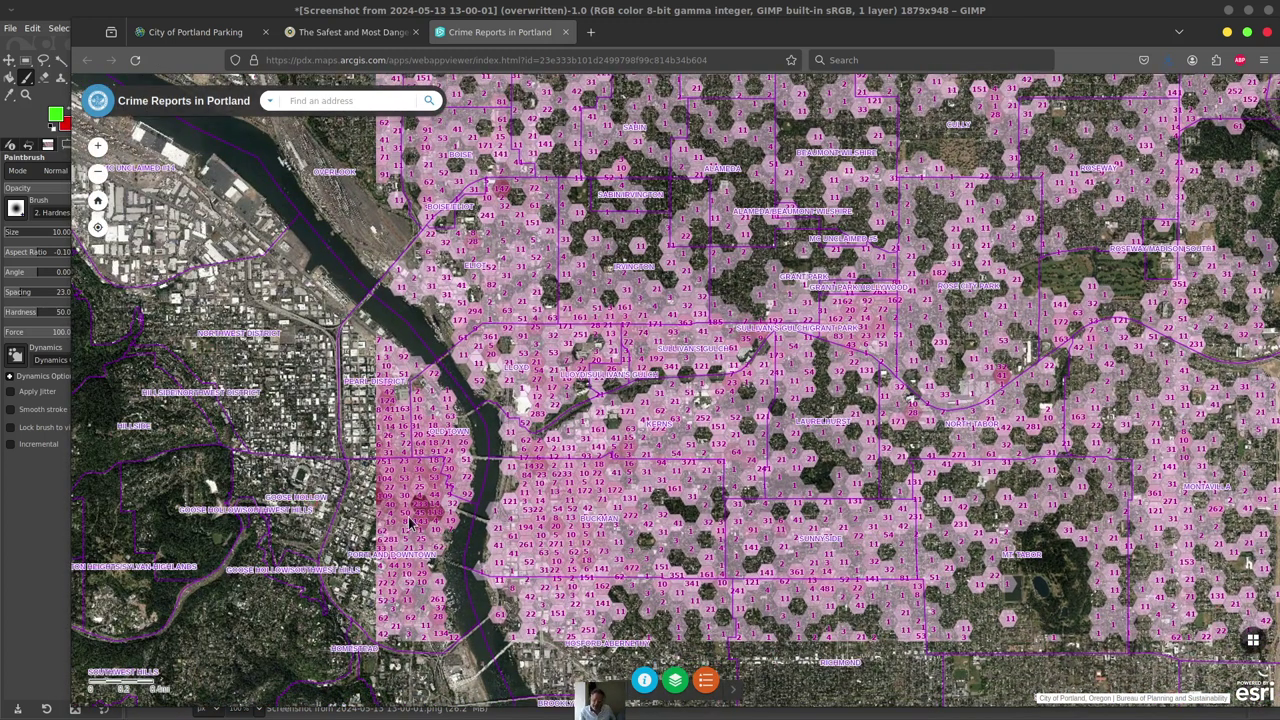
{"action": "left_click_drag", "start_coordinate": [400, 510], "coordinate": [510, 490]}
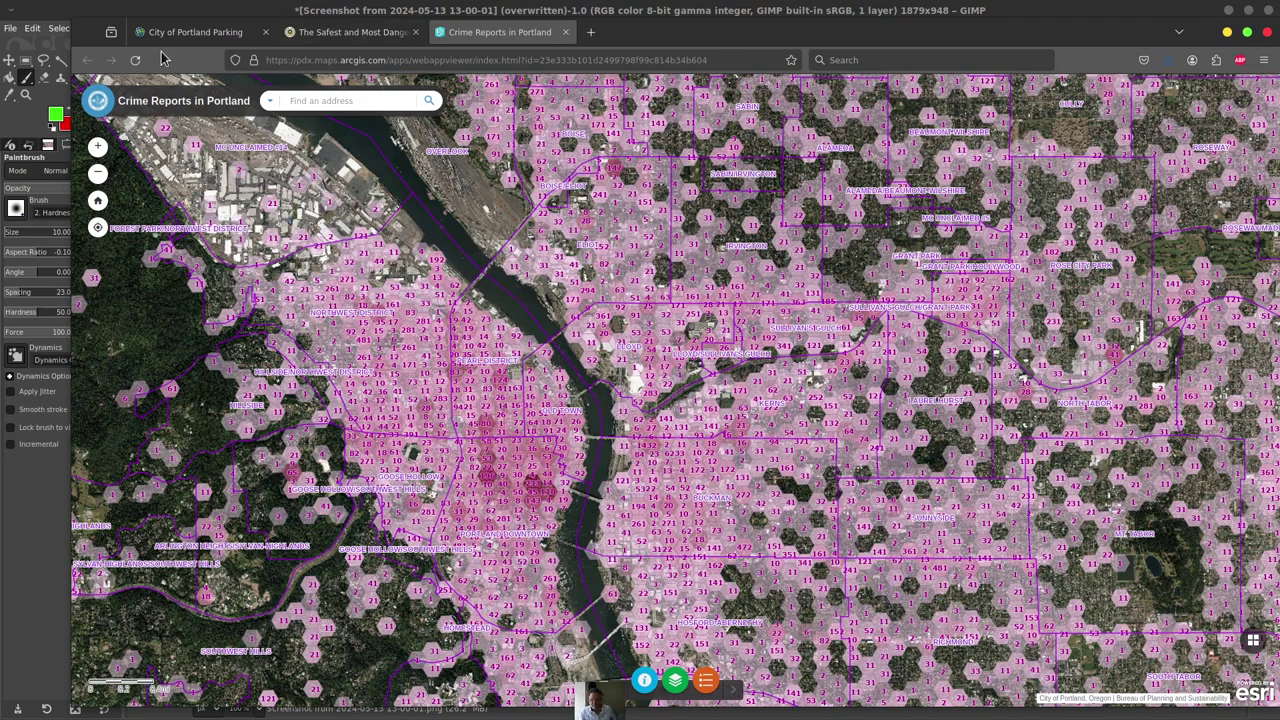
{"action": "left_click", "coordinate": [55, 10]}
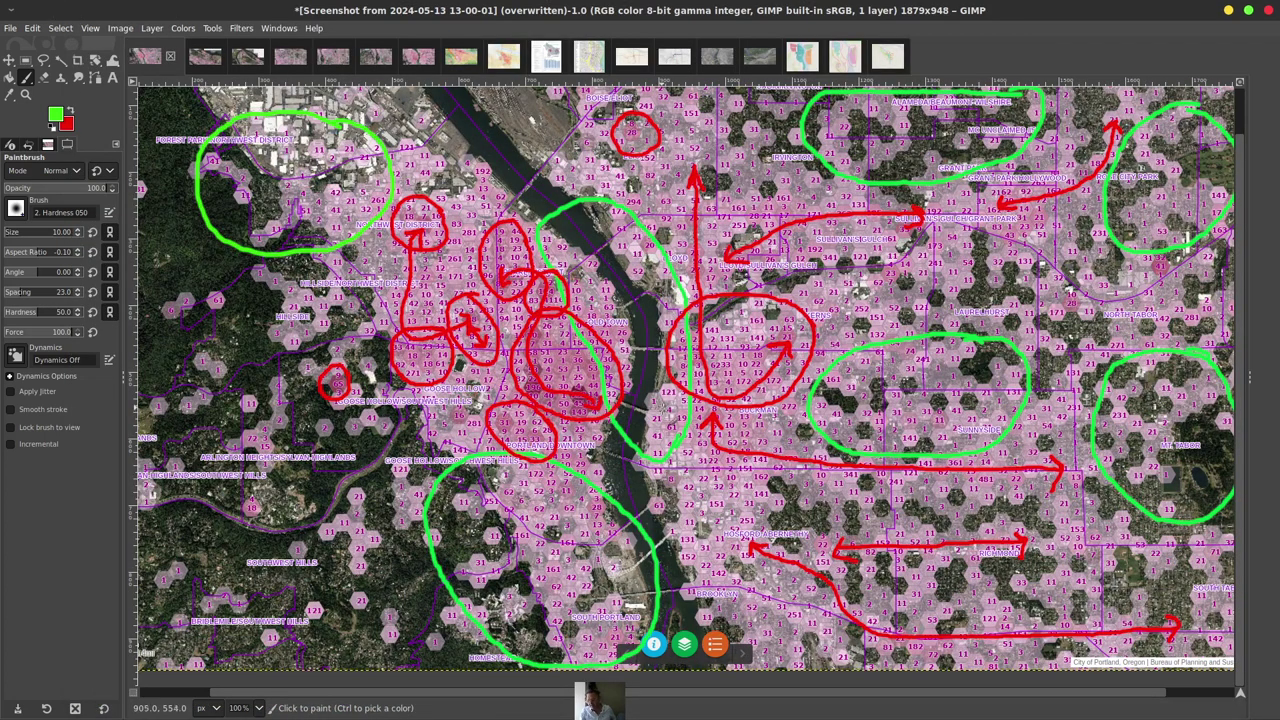
Switch to the exported portland annotated map image and scroll its canvas left
{"action": "left_click", "coordinate": [404, 57]}
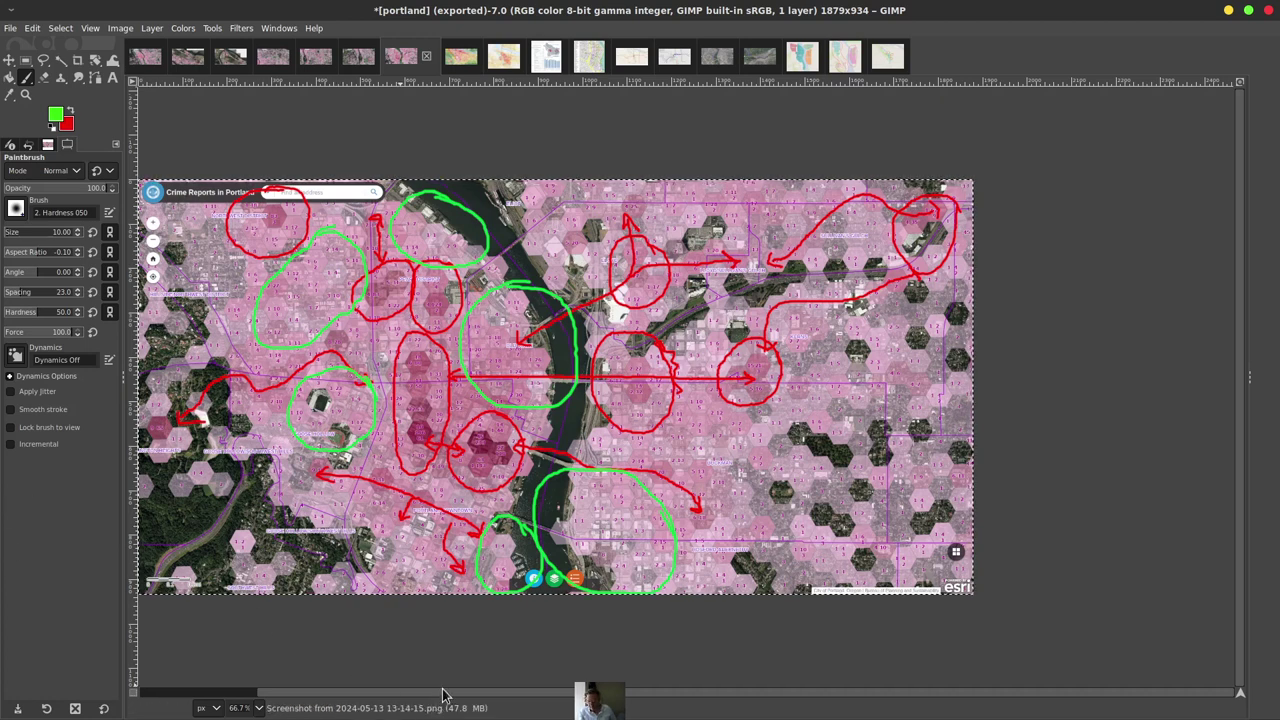
{"action": "scroll", "coordinate": [400, 692], "scroll_direction": "left", "scroll_amount": 3}
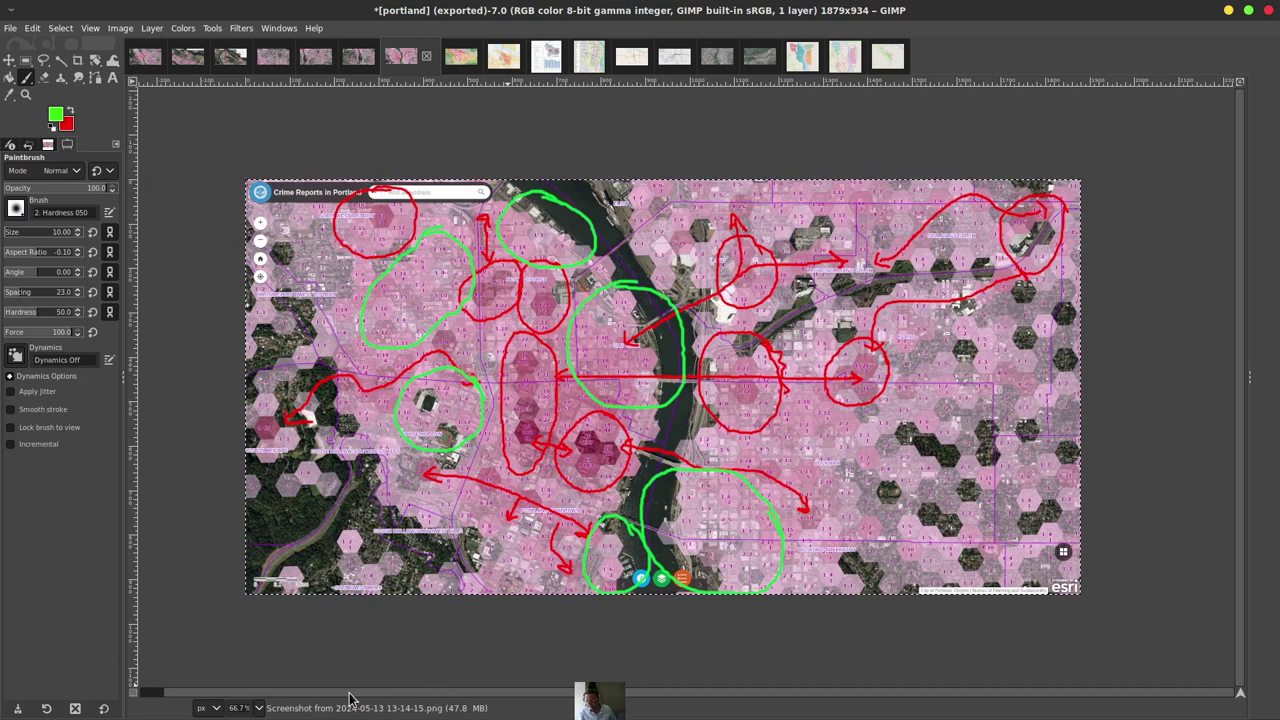